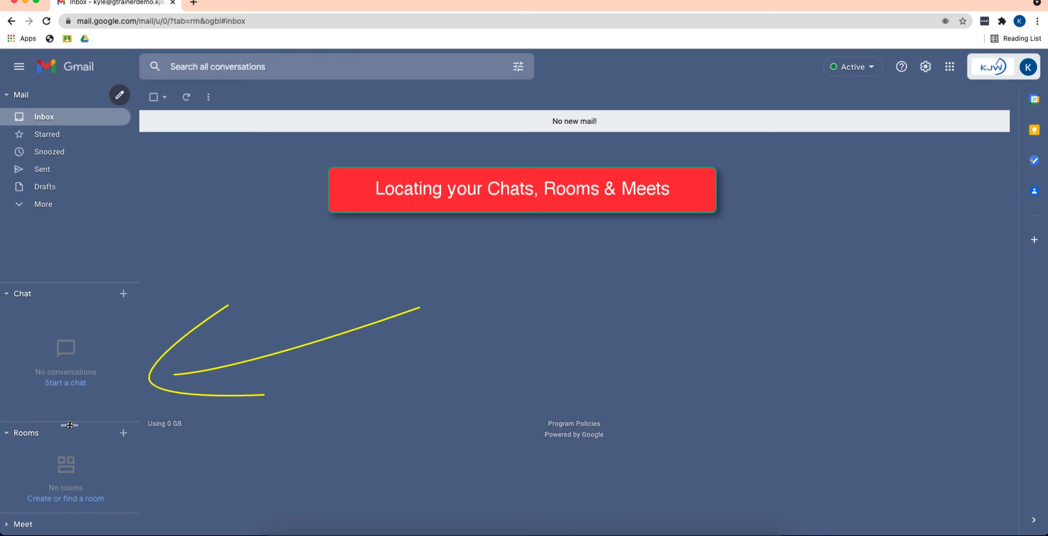
Resize the Chat and Rooms sections in the side list and expand the Meet section.
drag(70, 424, 70, 494)
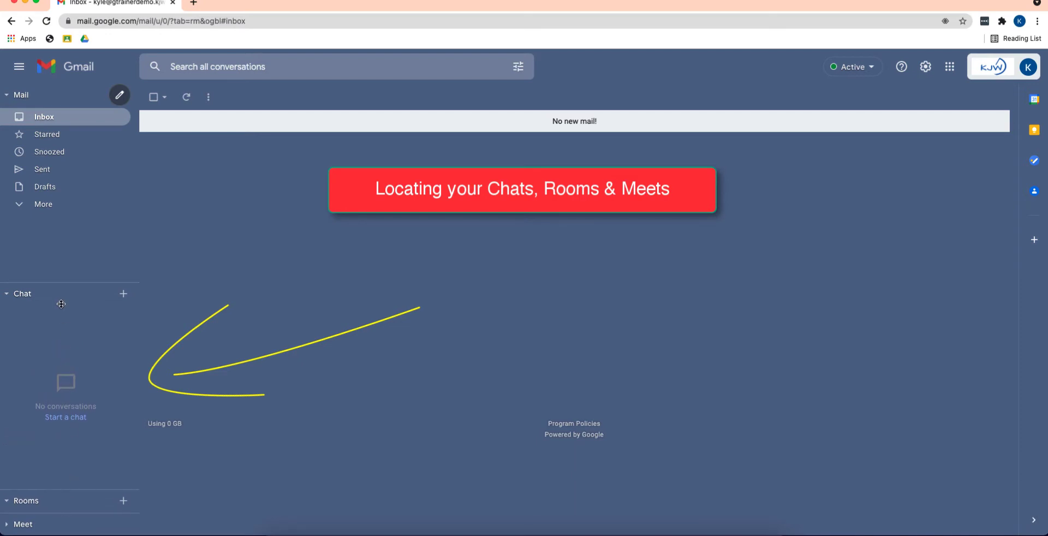
drag(69, 283, 53, 465)
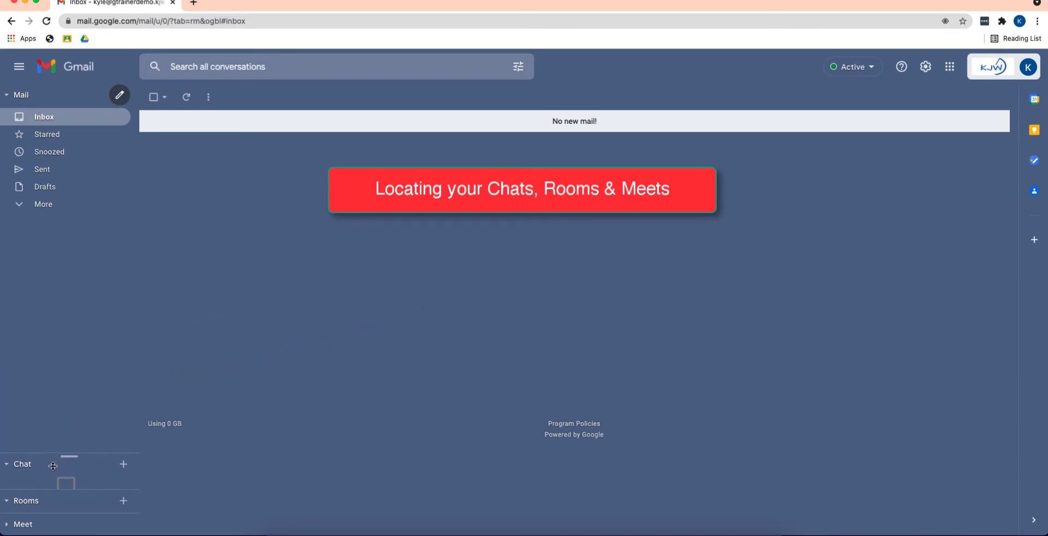
click(53, 466)
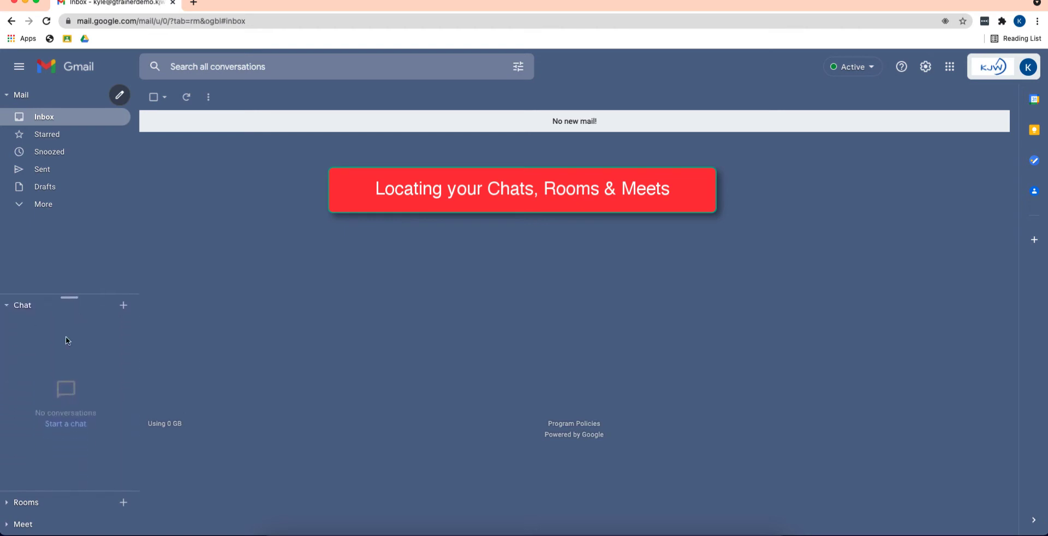
drag(69, 494, 70, 401)
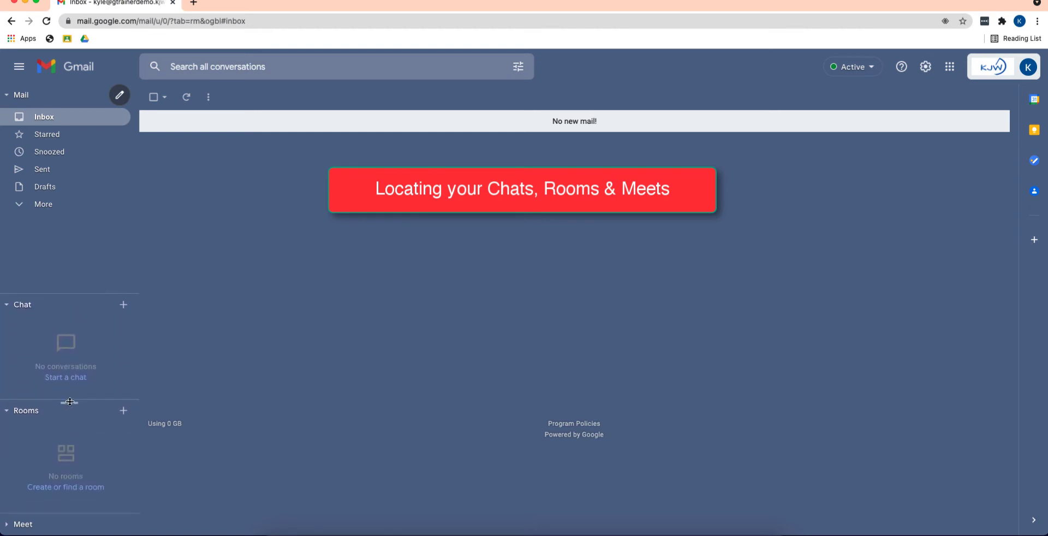
click(7, 526)
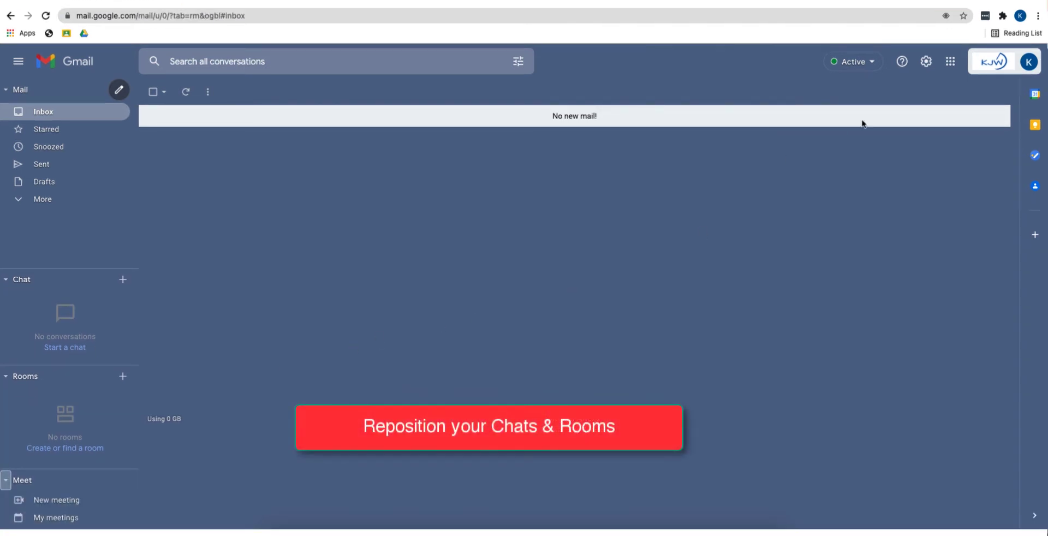
Set the chat position to the right side of the inbox and allow browser notifications for mail.google.com.
click(926, 65)
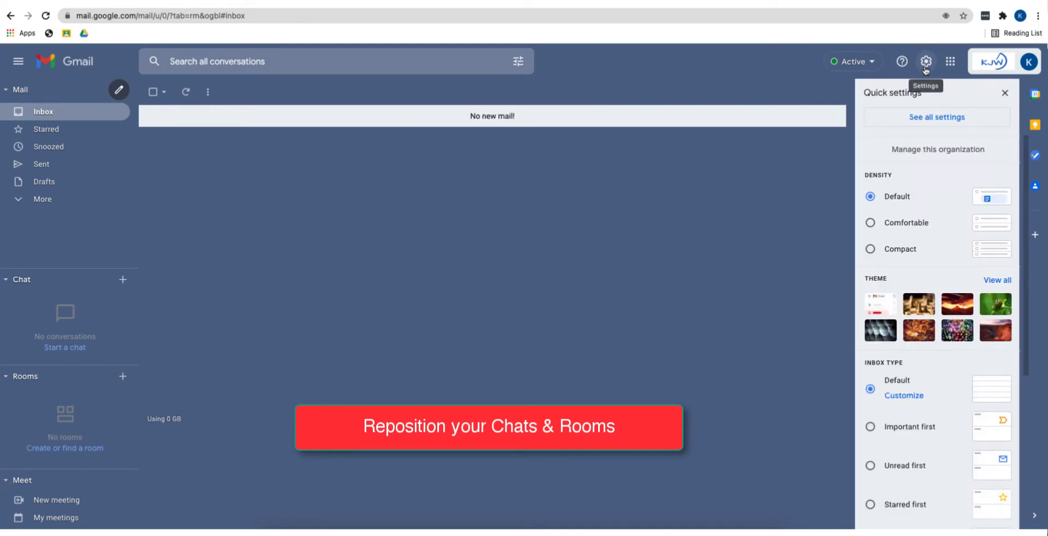
click(923, 121)
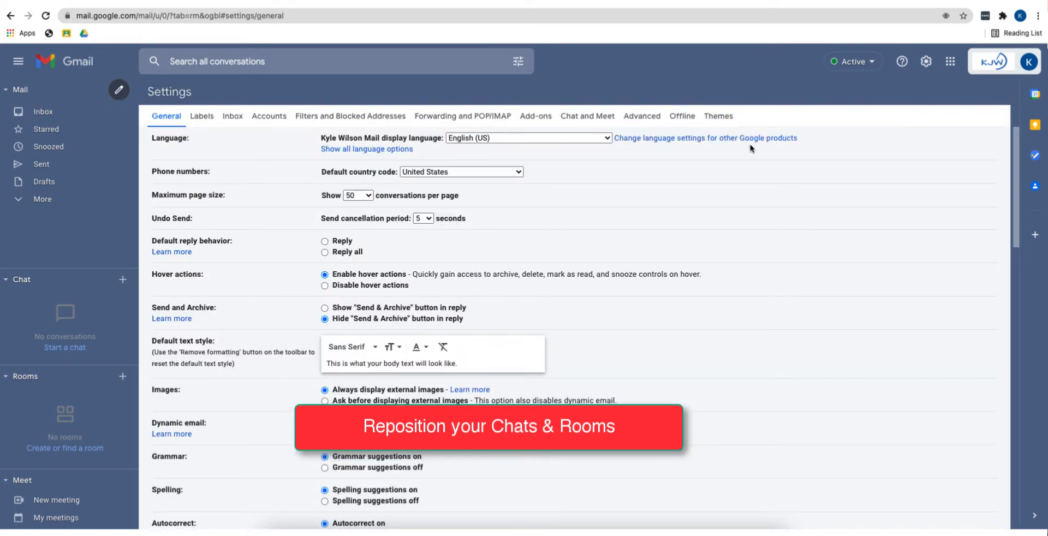
click(591, 118)
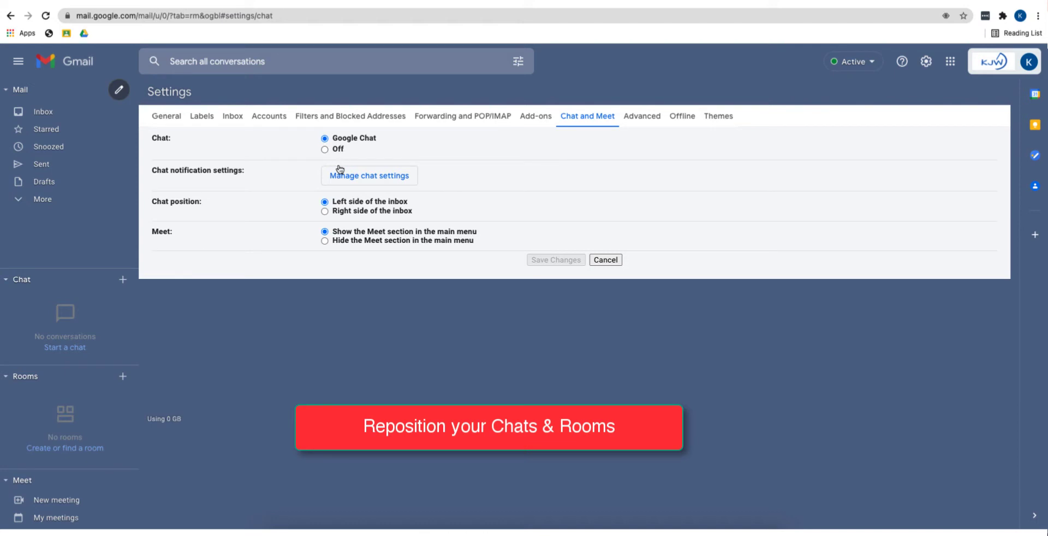
click(325, 212)
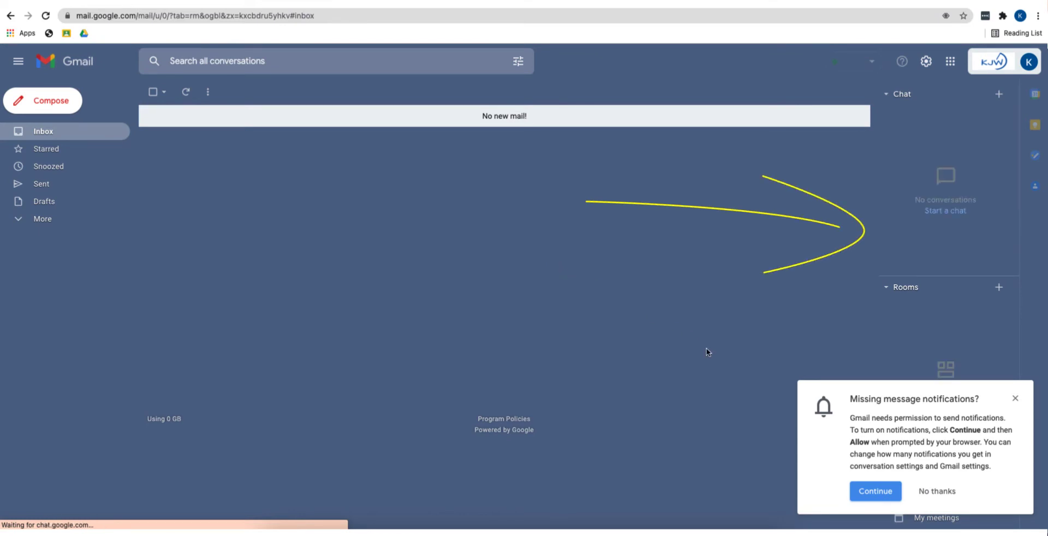
click(875, 490)
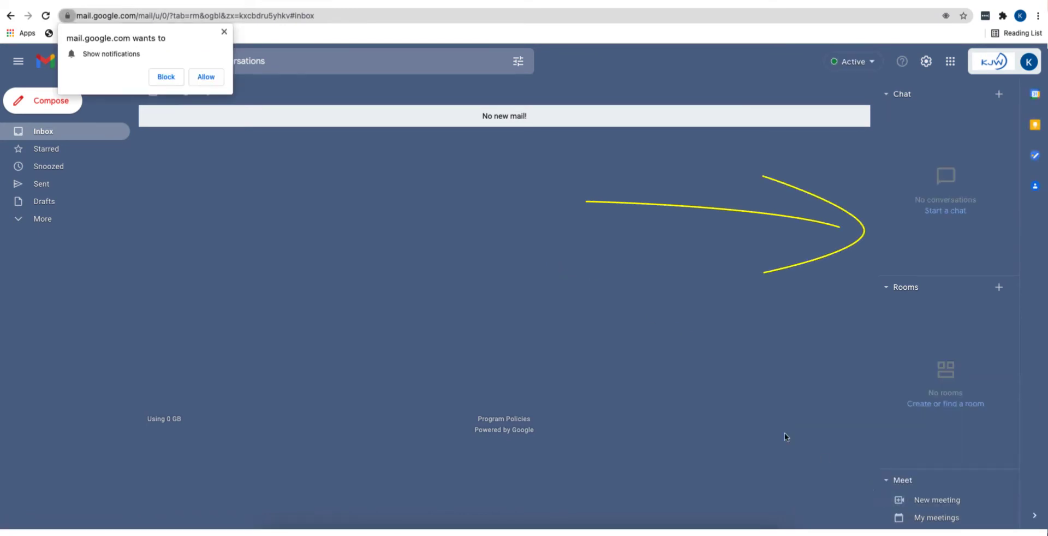
click(208, 79)
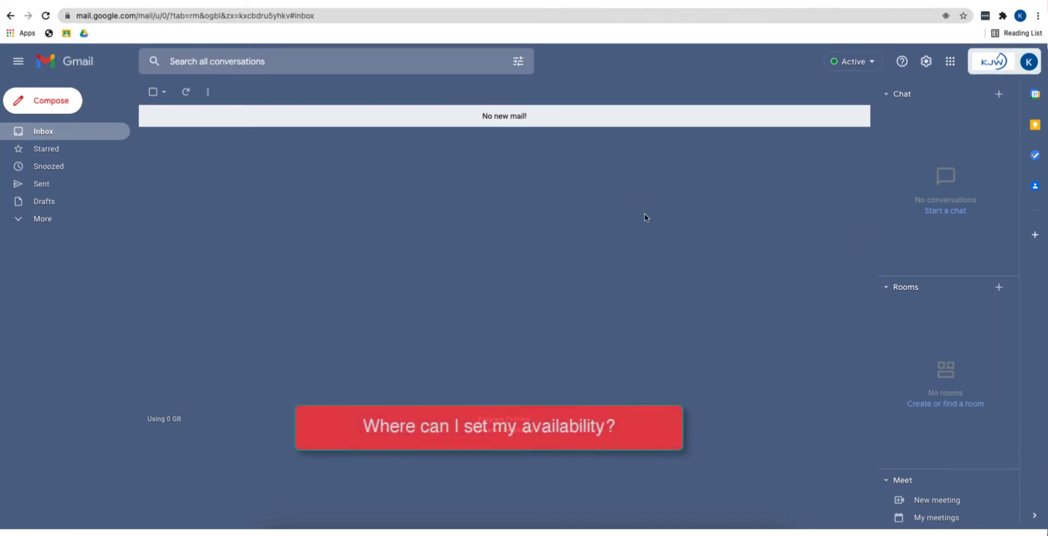
Set the chat availability to away and open the entry for adding a status.
click(872, 62)
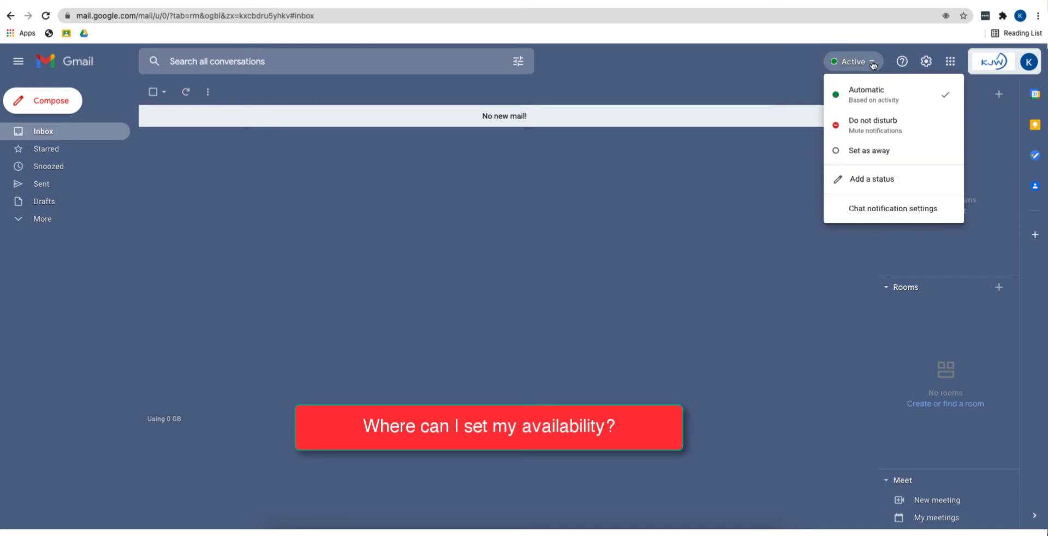
click(871, 127)
key(Escape)
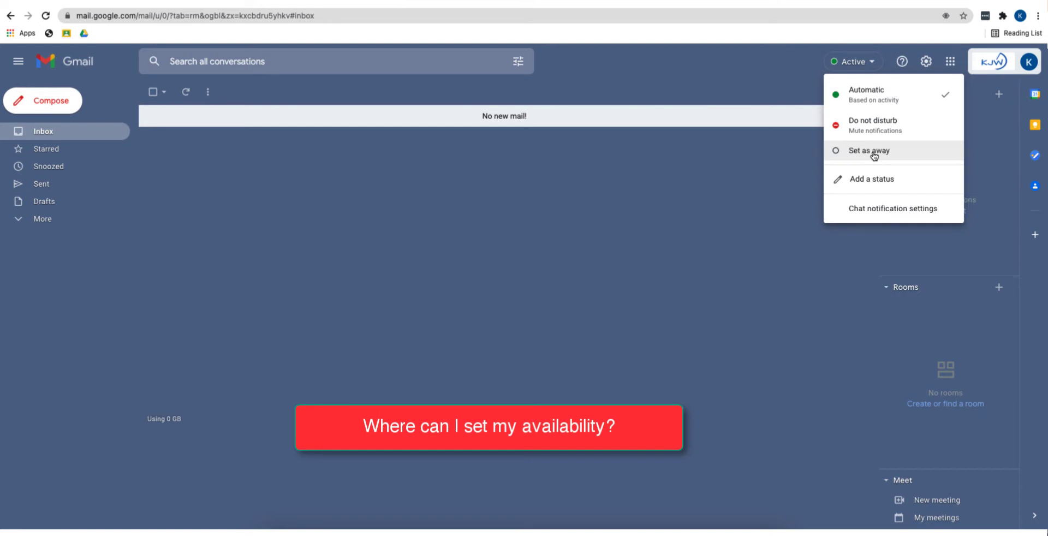
click(873, 152)
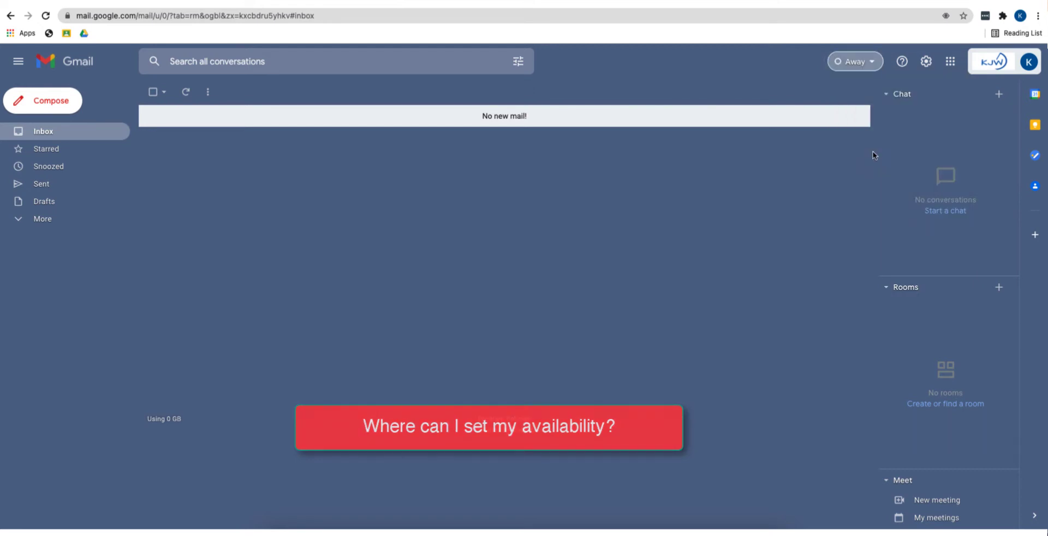
click(873, 63)
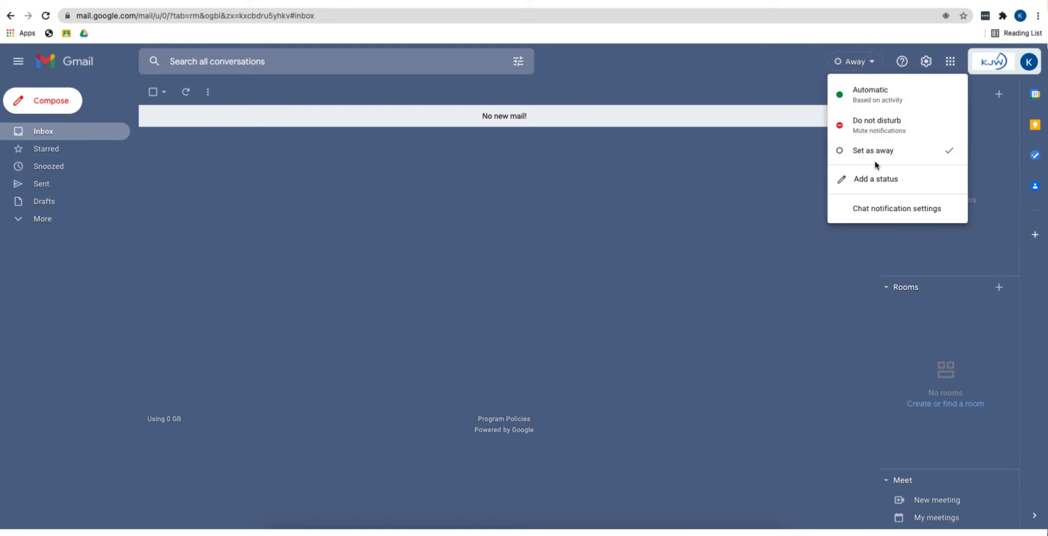
click(876, 178)
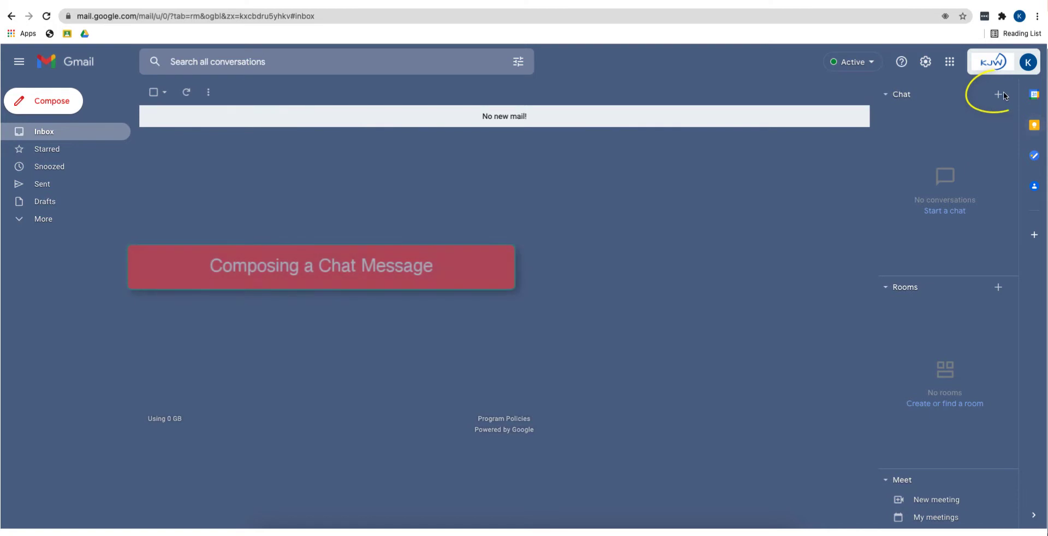
Start a chat with the contact found by first name and send a good-morning message asking about the Red Wings.
click(998, 95)
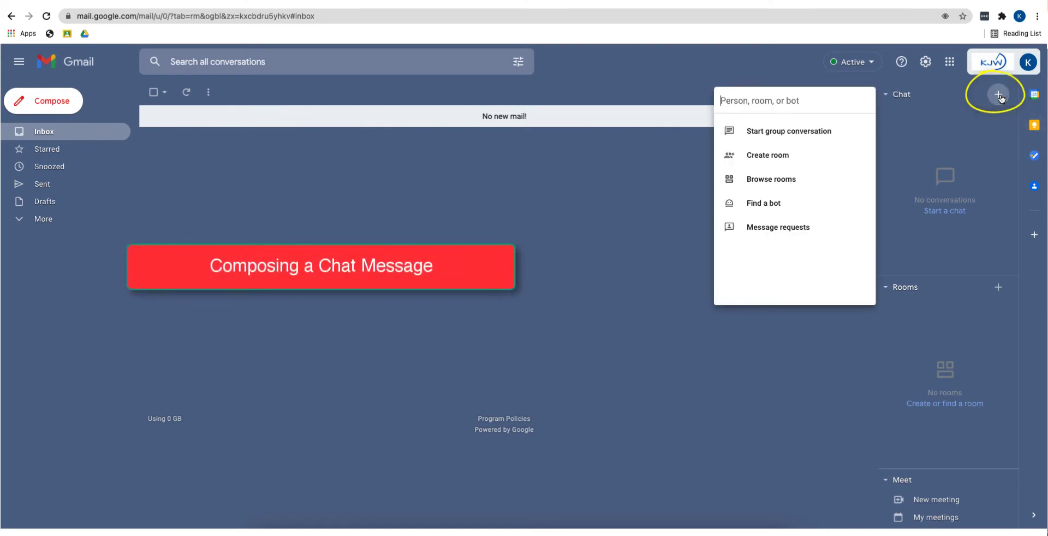
text(Joey)
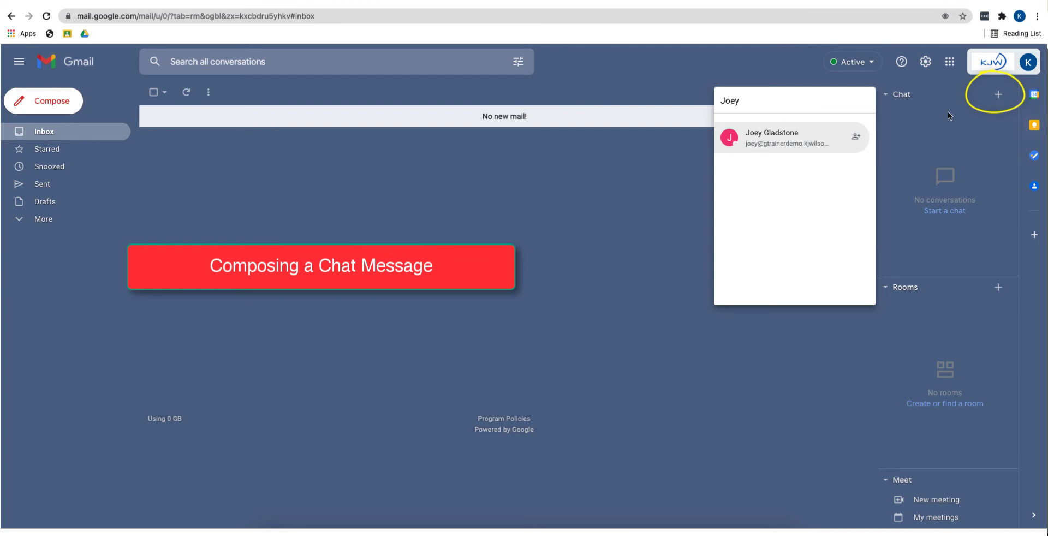
click(829, 142)
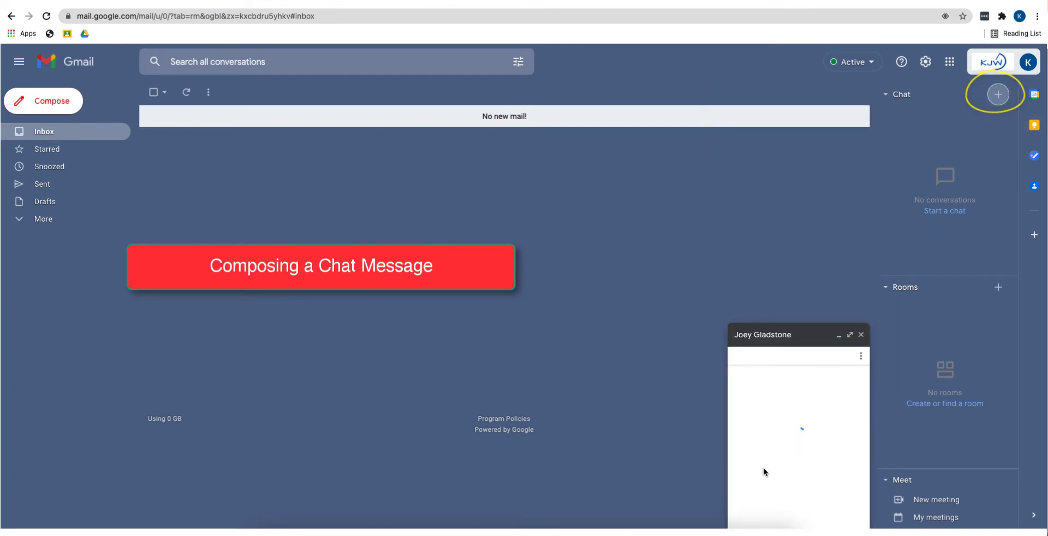
text(Good Morning Uncle Joey, how about them Red Wings?)
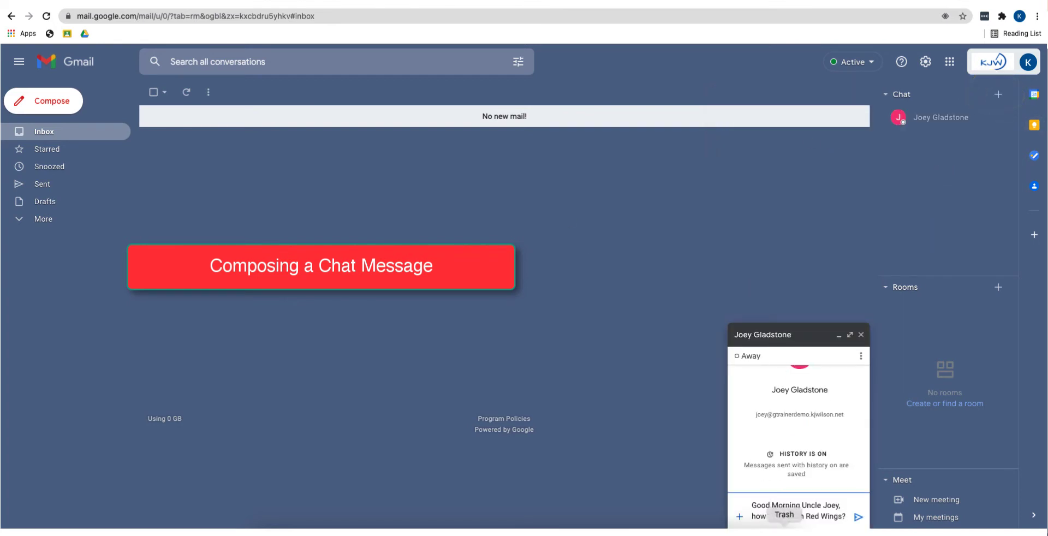
click(858, 518)
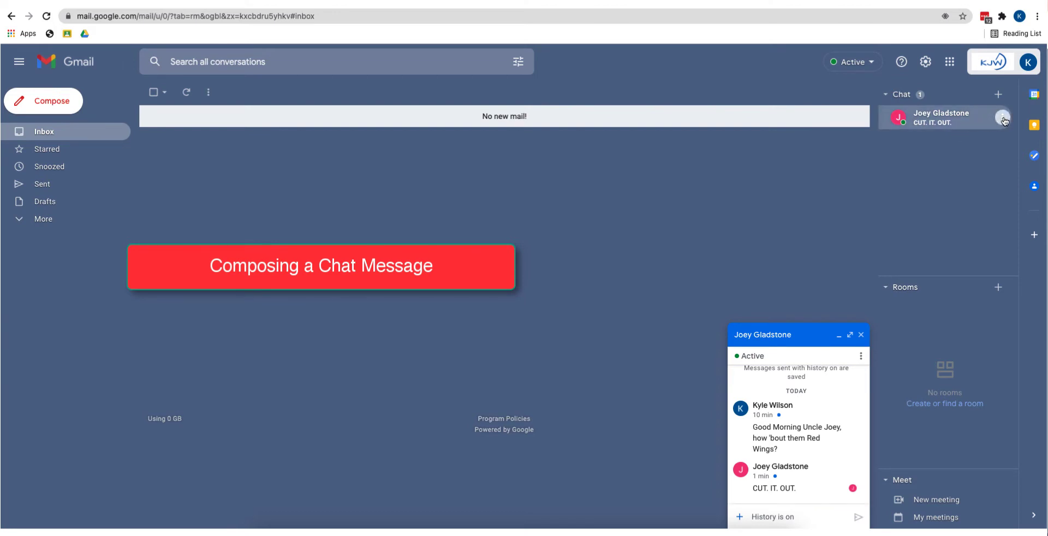
Examine the options available for the conversation in the chat list.
click(1001, 119)
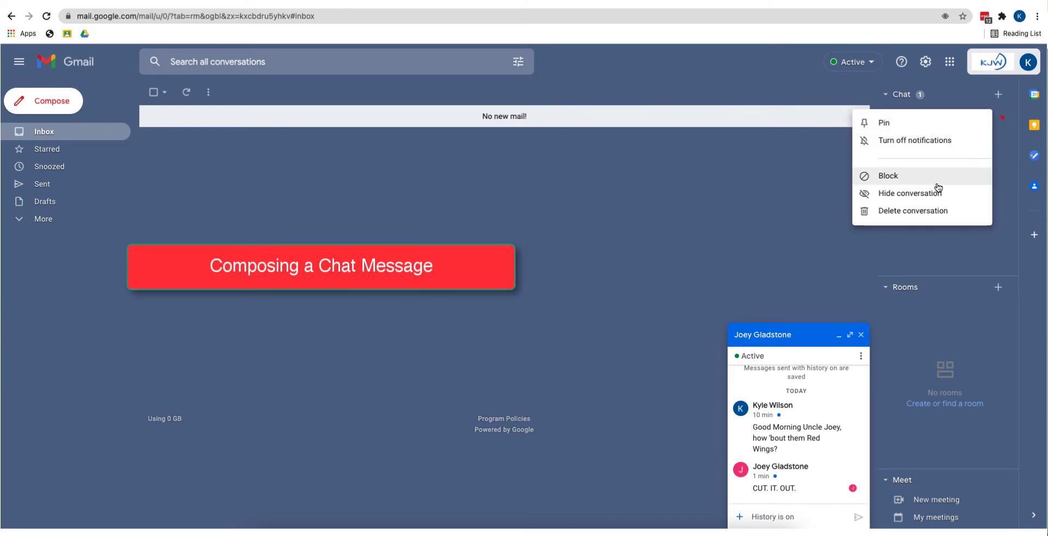
click(938, 243)
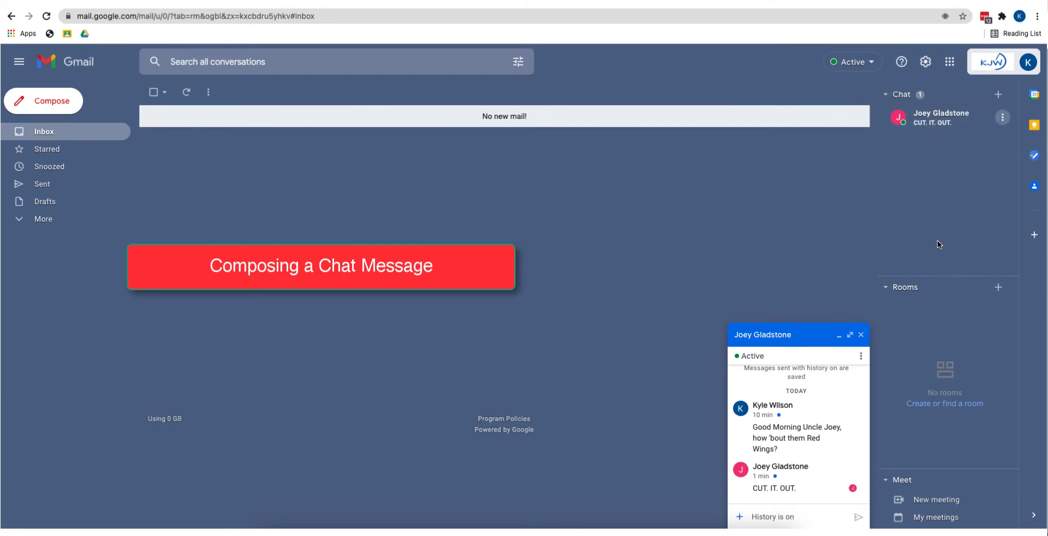
Minimize and restore the conversation's pop-up window and expand it to full screen.
click(839, 335)
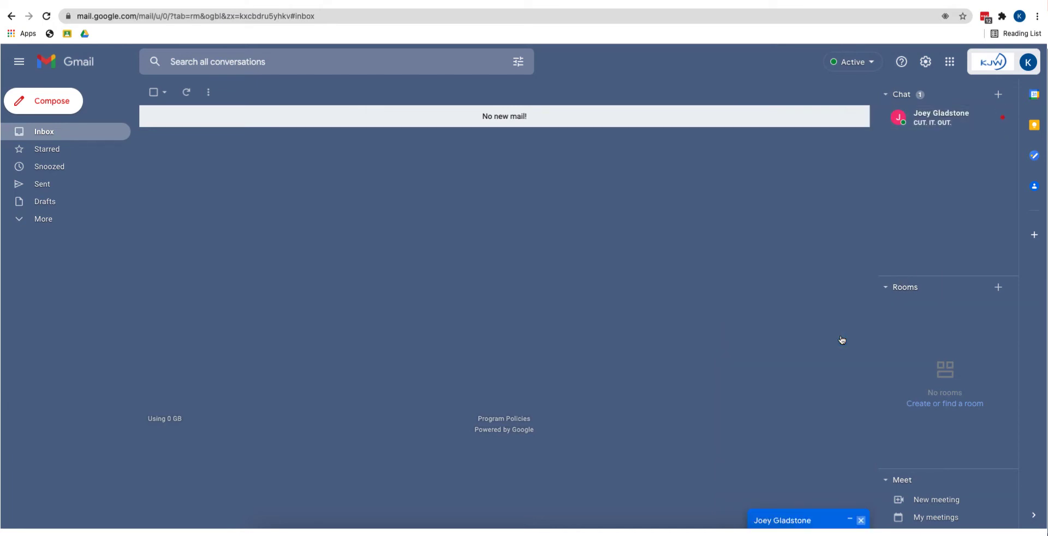
click(849, 521)
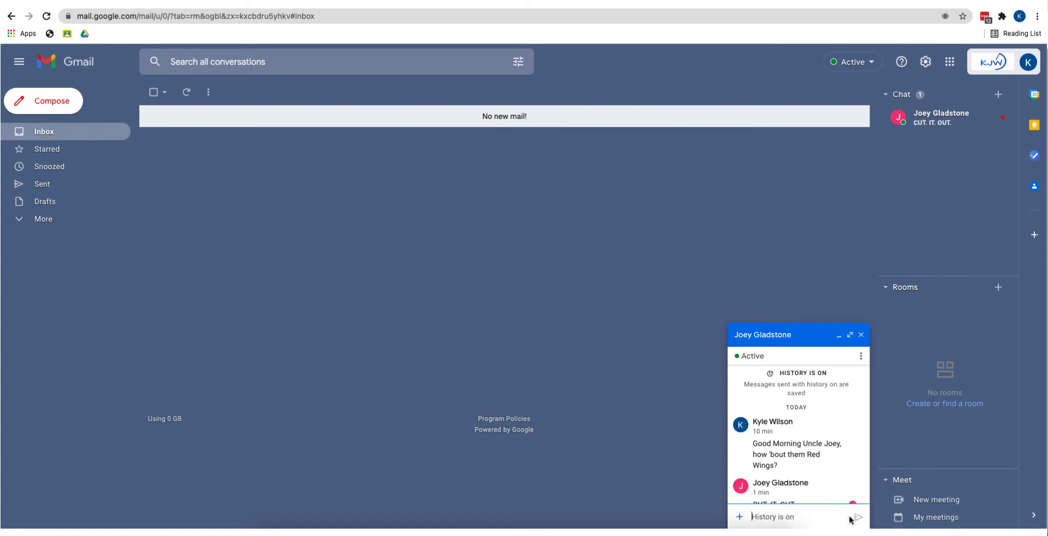
click(849, 335)
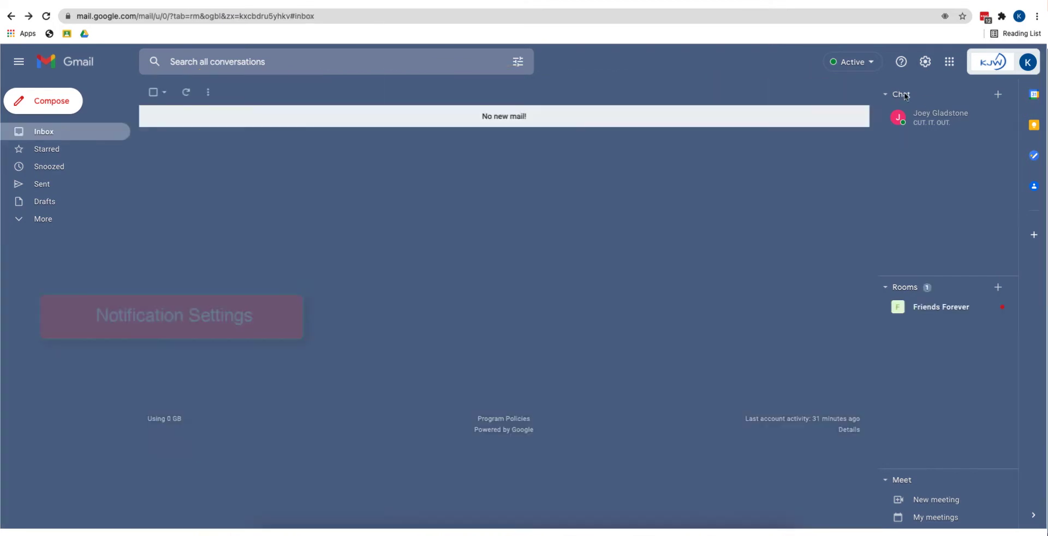
Open the chat notification settings and examine the desktop, sound and email notification options.
click(871, 63)
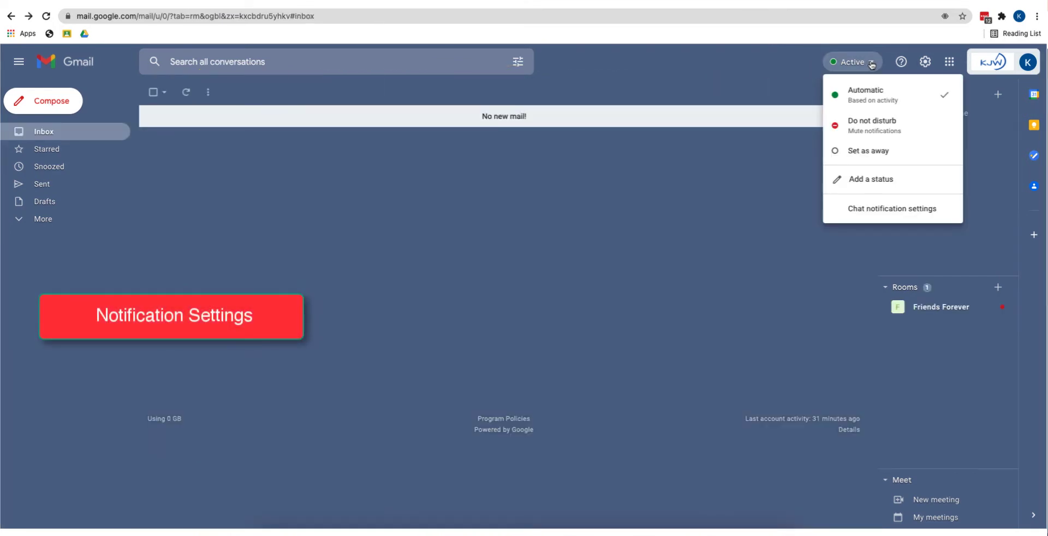
click(871, 210)
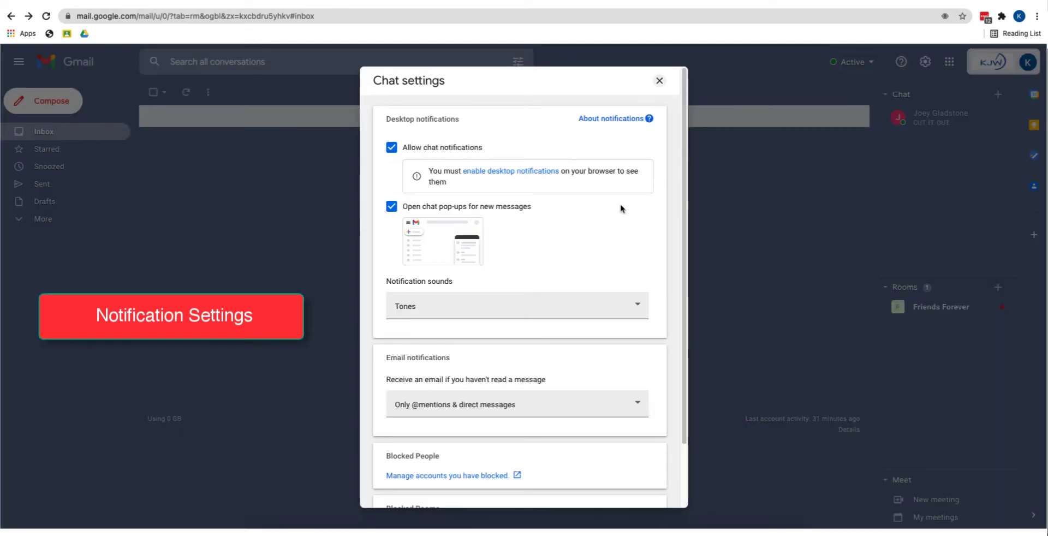
scroll(583, 208, down, 1)
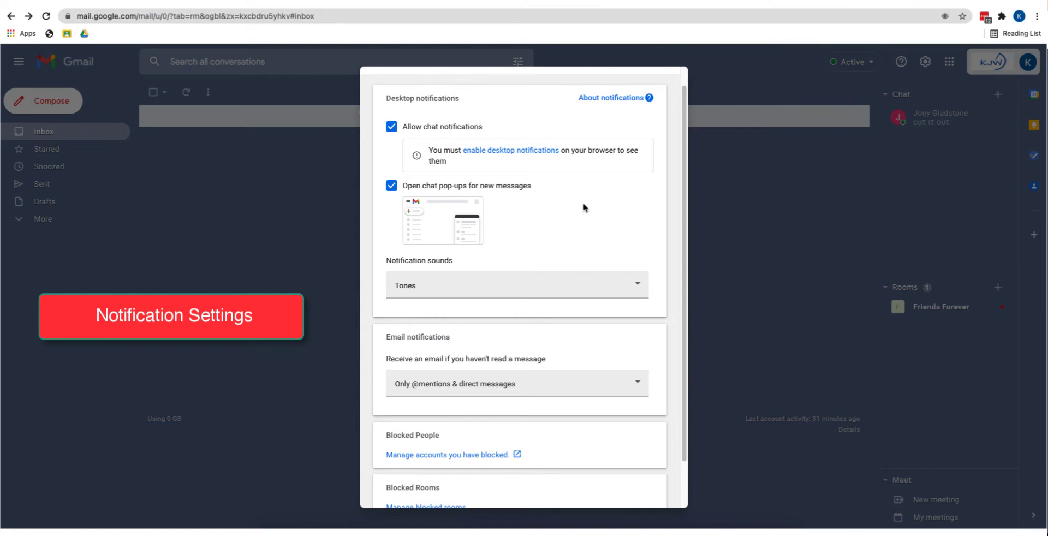
scroll(583, 207, down, 2)
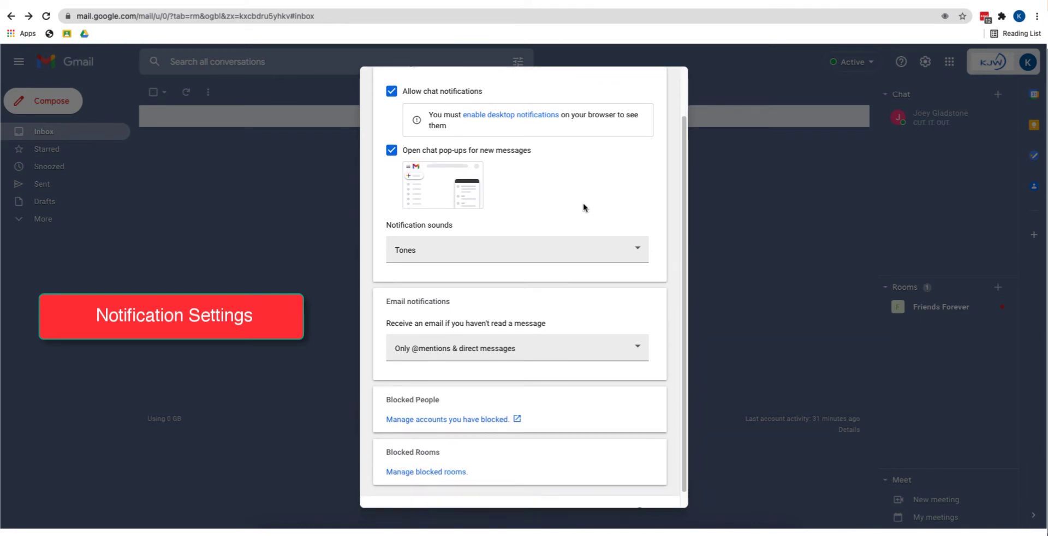
scroll(583, 207, down, 1)
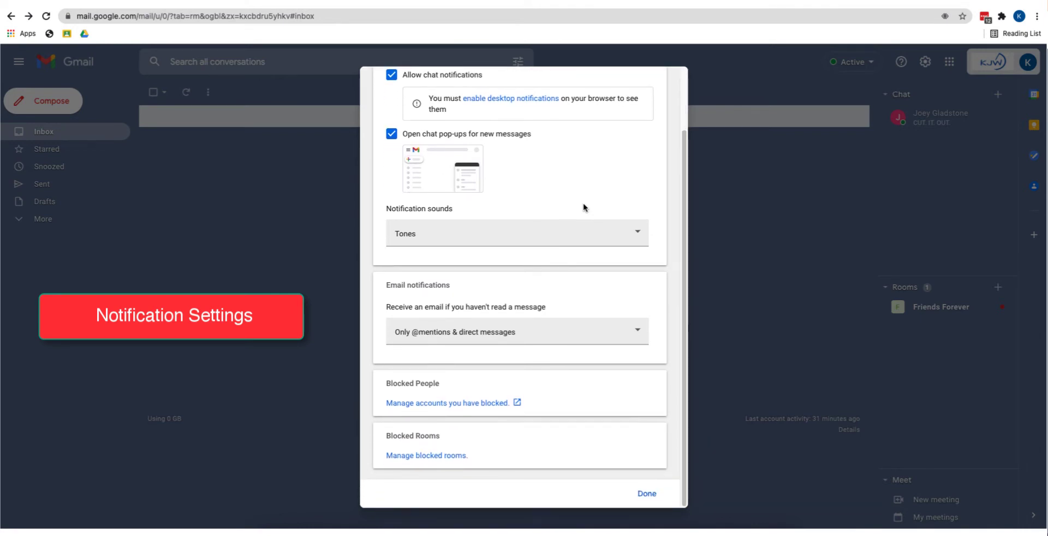
click(584, 335)
click(583, 335)
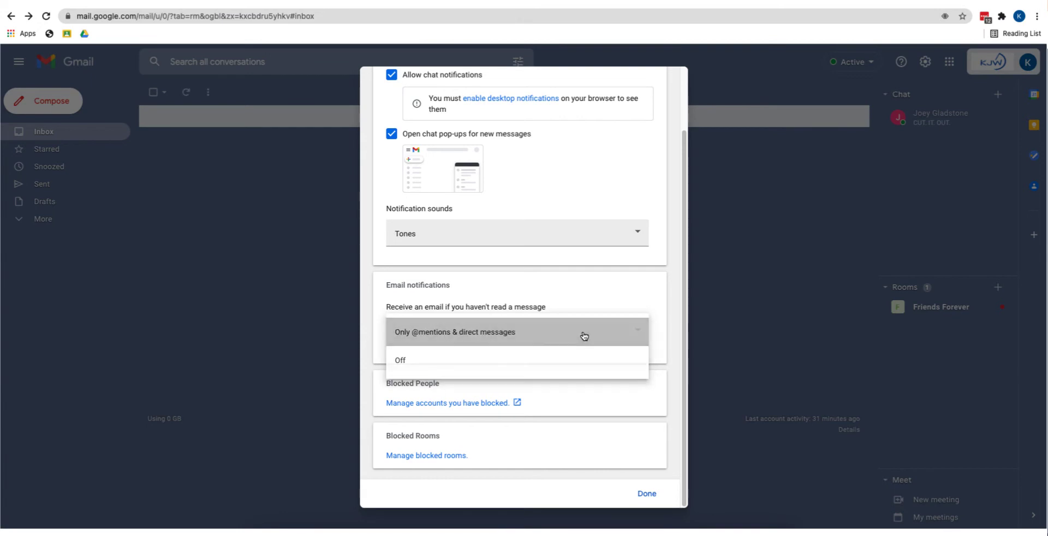
scroll(574, 332, up, 1)
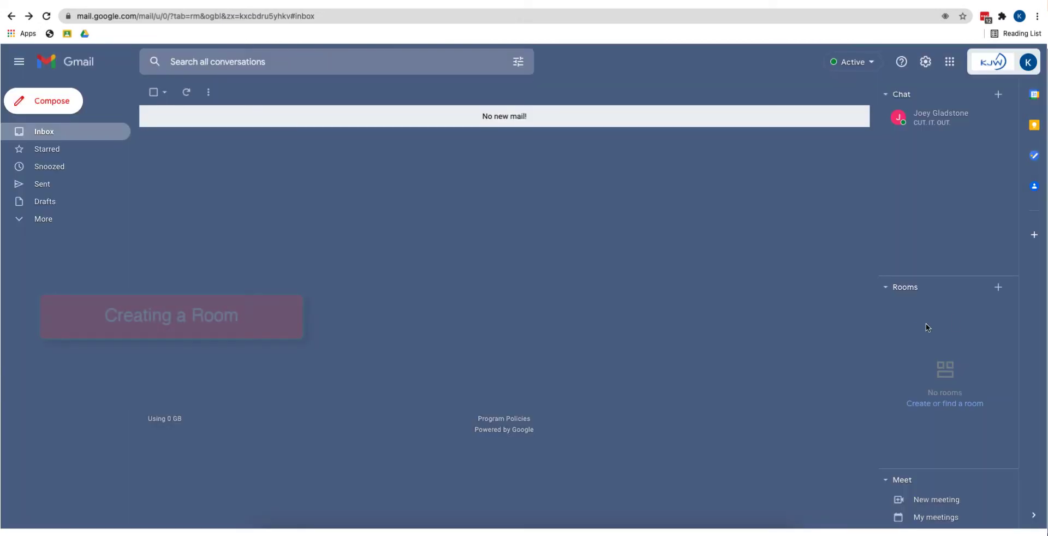
Set up a new room named Friends Forever with threaded replies enabled.
click(999, 288)
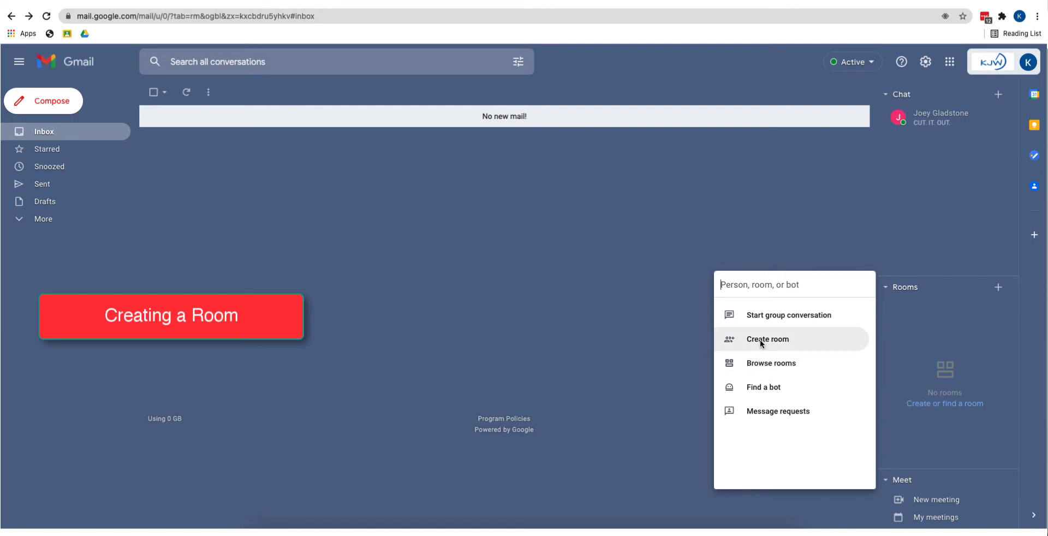
click(761, 341)
text(Friend)
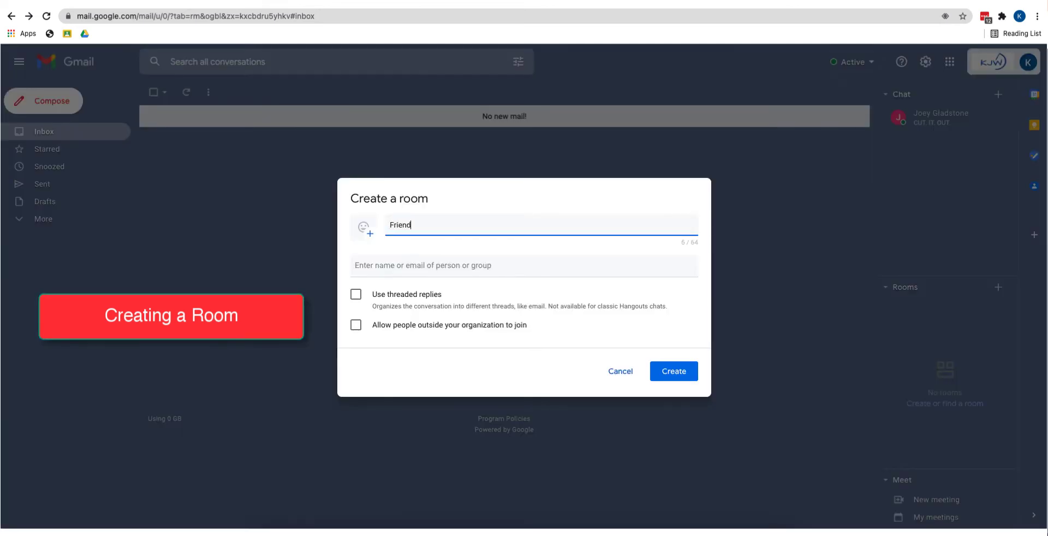
text(s For)
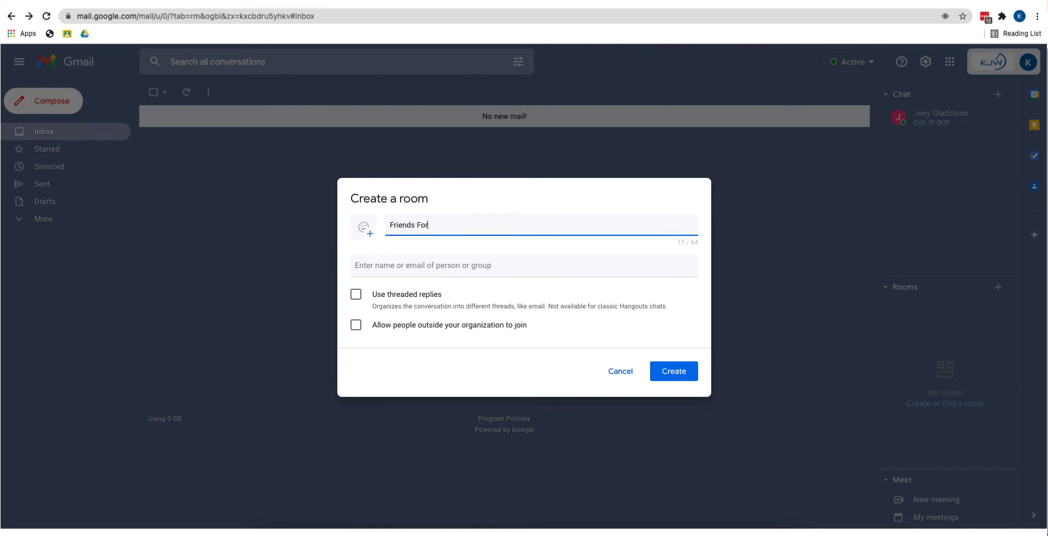
text(ever)
click(356, 295)
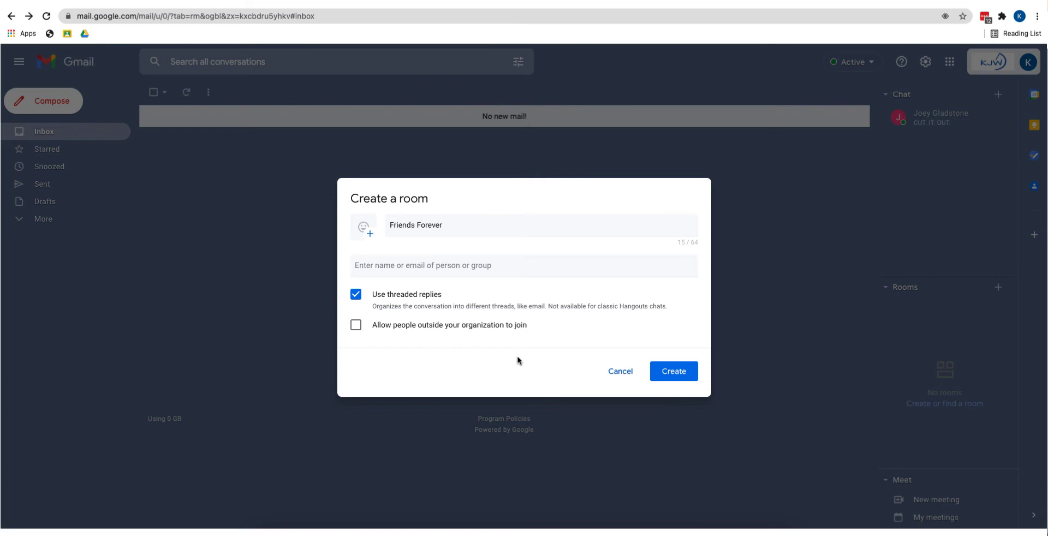
Add four members found by the start of their names to the room and create it.
click(453, 266)
text(kell)
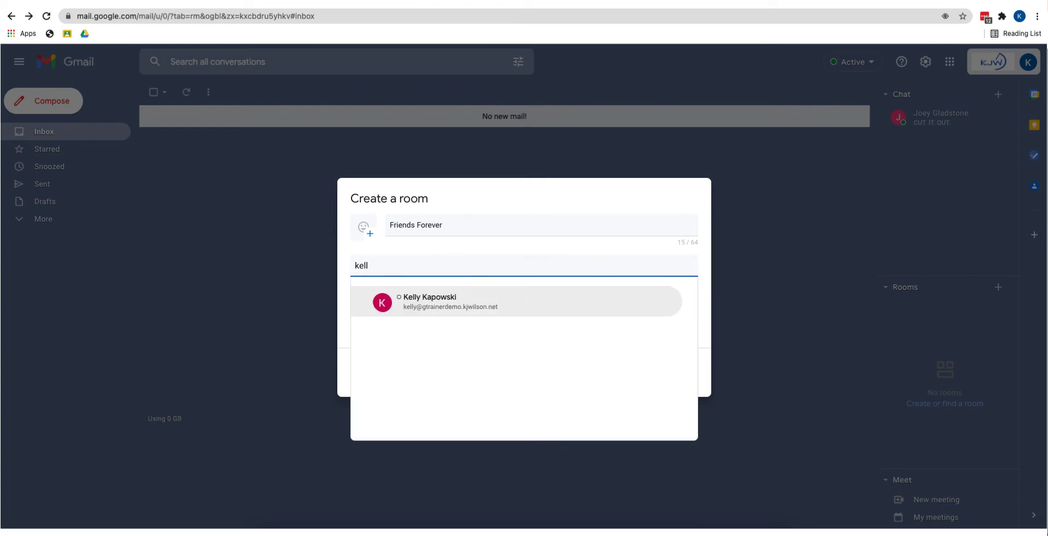
click(450, 303)
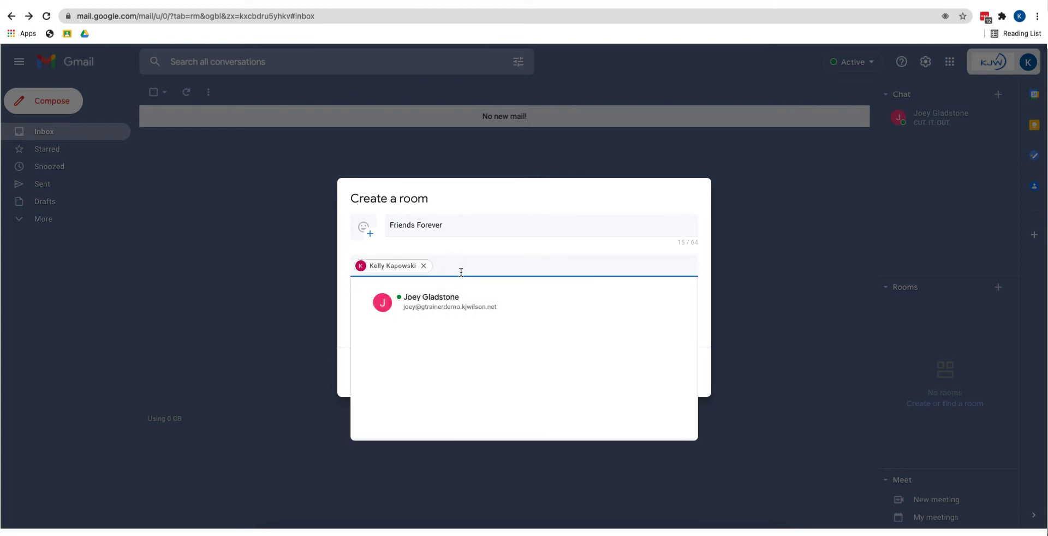
text(ac)
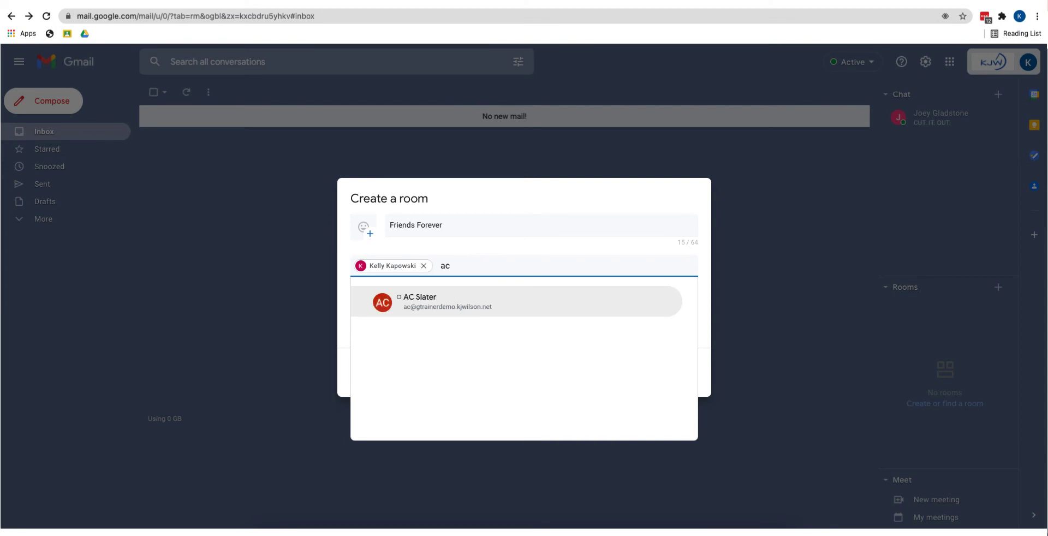
click(450, 296)
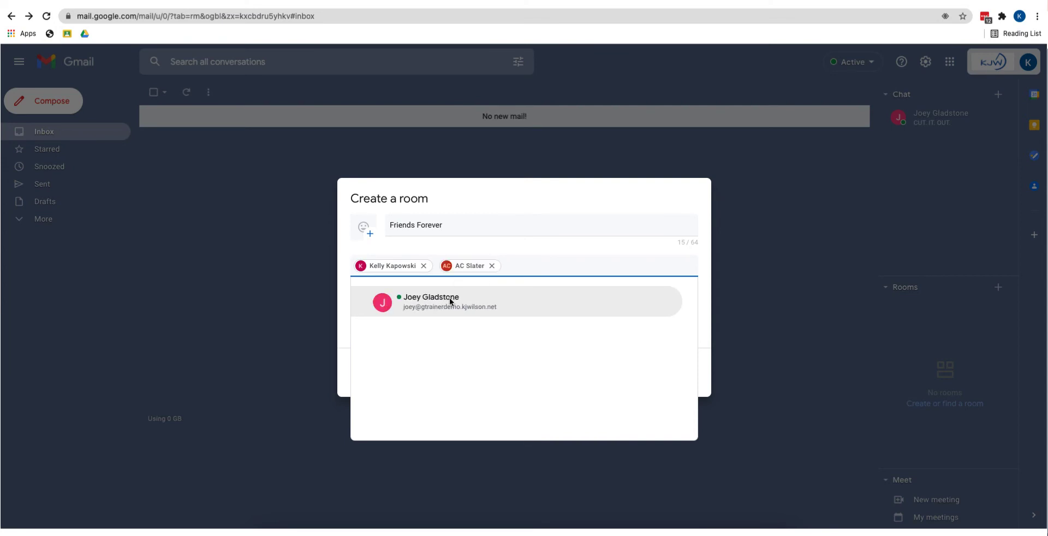
text(zac)
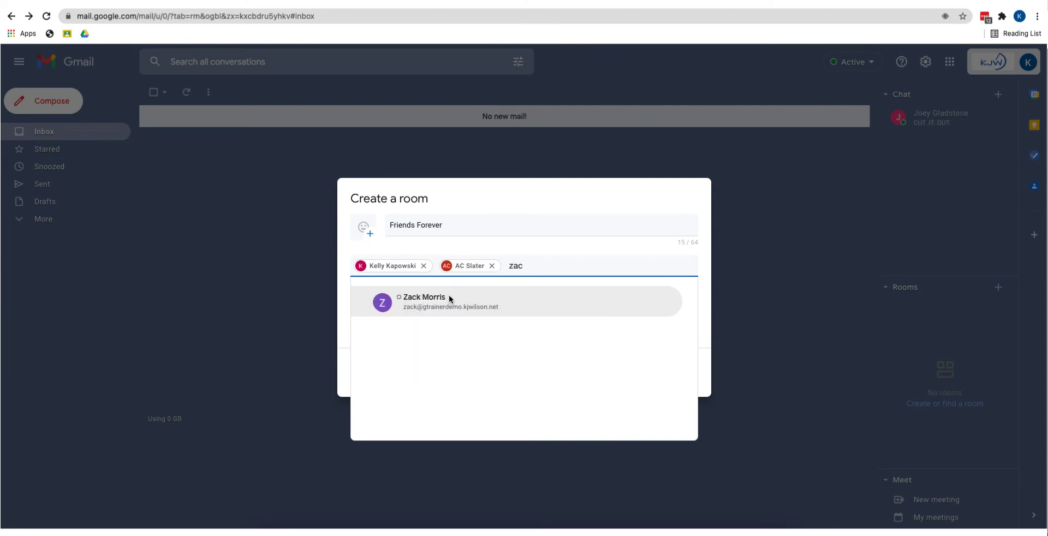
click(450, 300)
text(lisa)
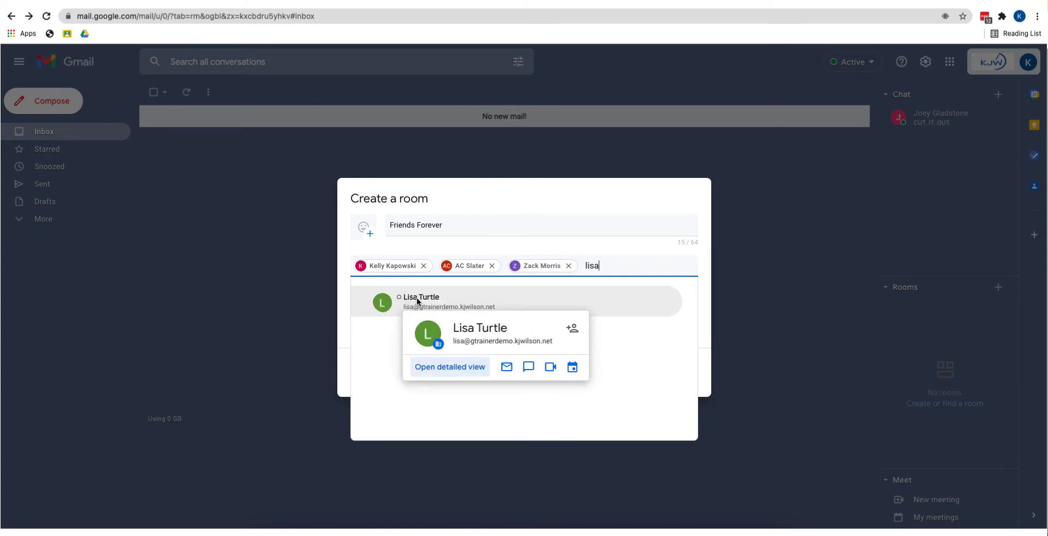
click(399, 301)
click(675, 371)
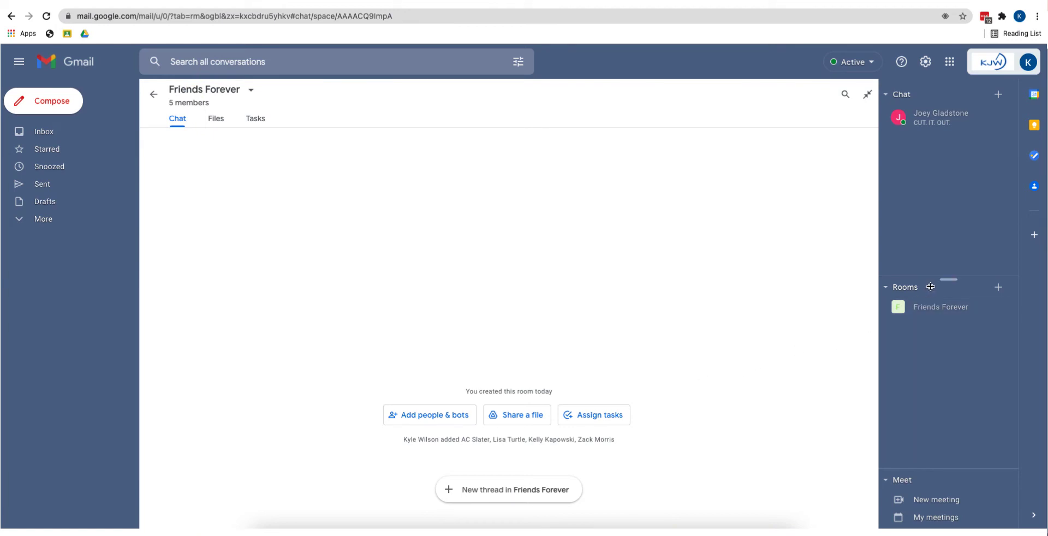
Start a new thread in the Friends Forever room with the message "Hey, hey, hey. What's going on here?".
click(934, 316)
click(934, 310)
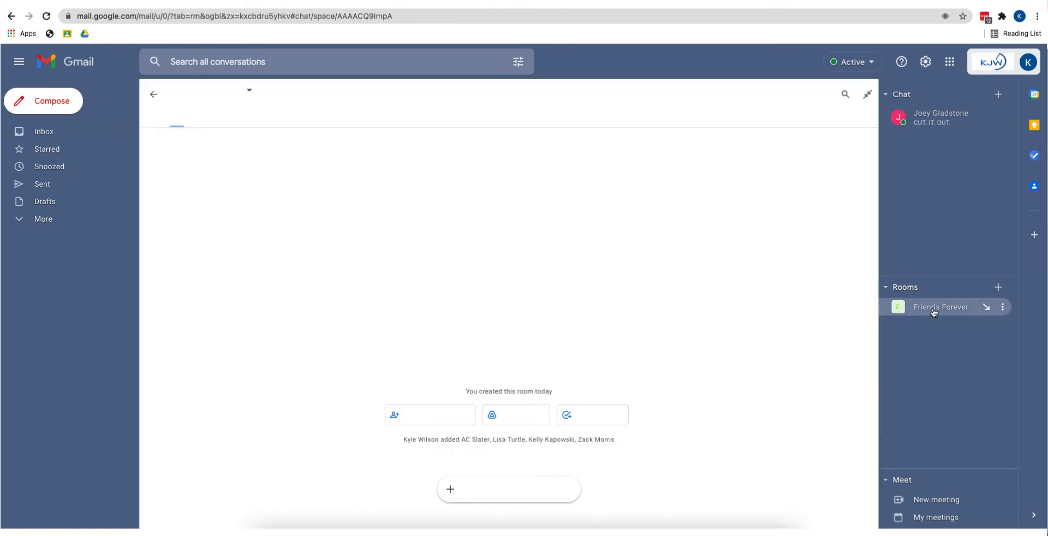
click(509, 494)
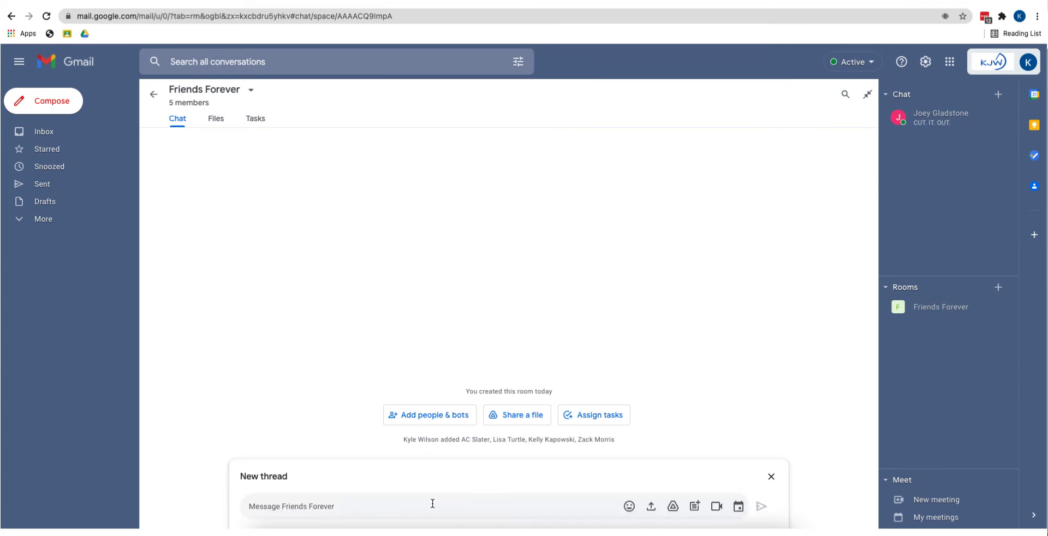
text(Hey, hey, hey. What's going on here?)
key(Return)
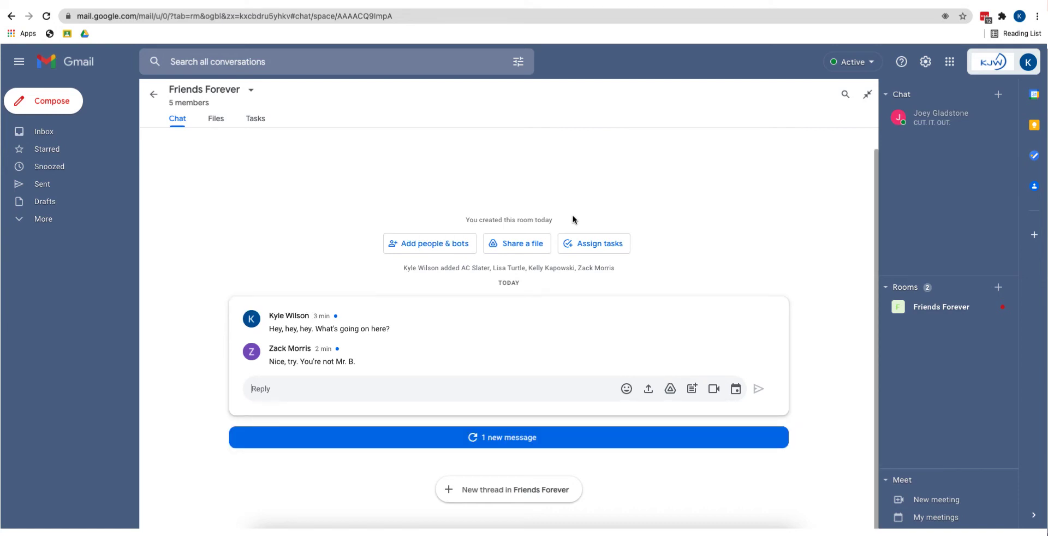
Load the new room message and add another member, found by first name, to Friends Forever.
click(518, 444)
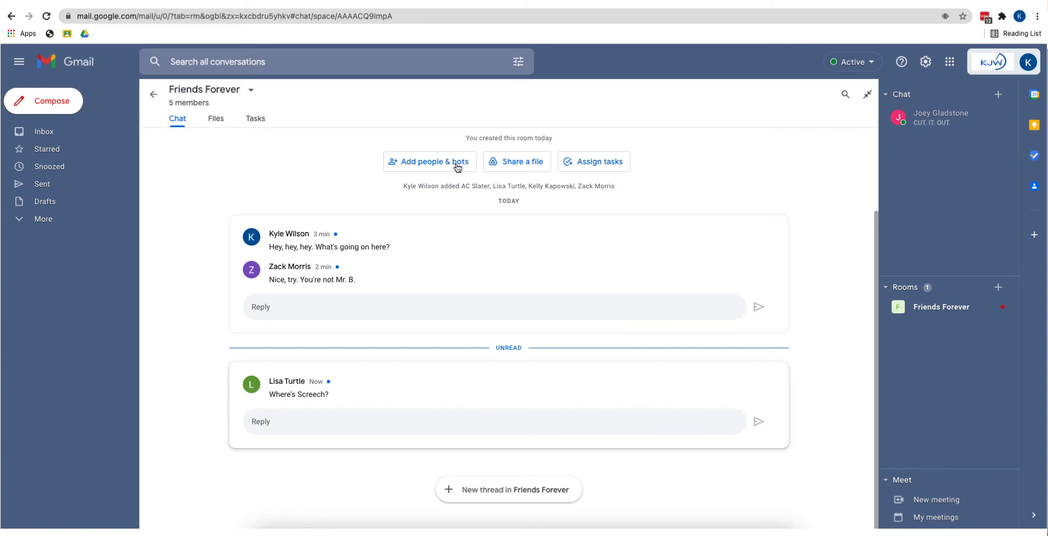
click(433, 162)
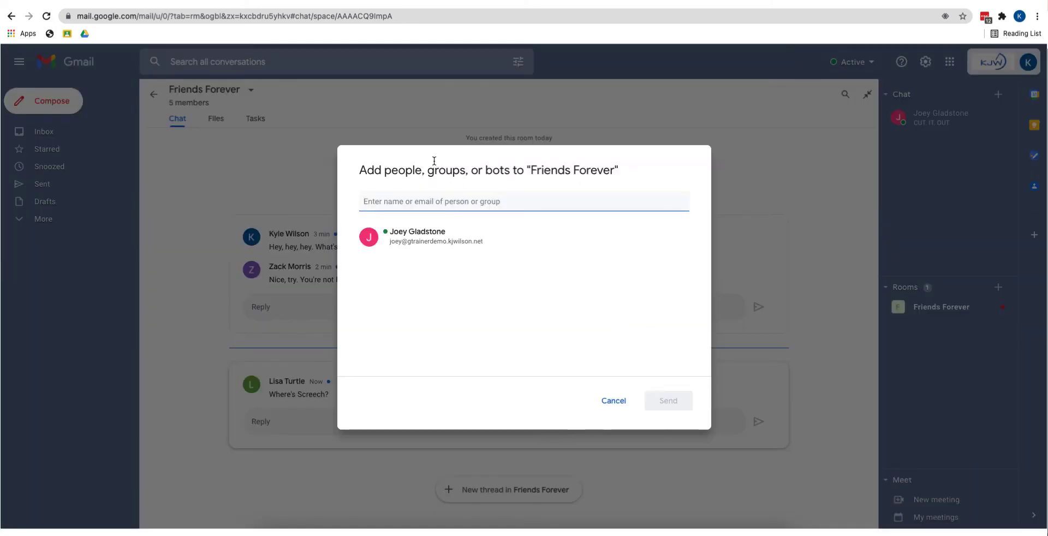
text(sam)
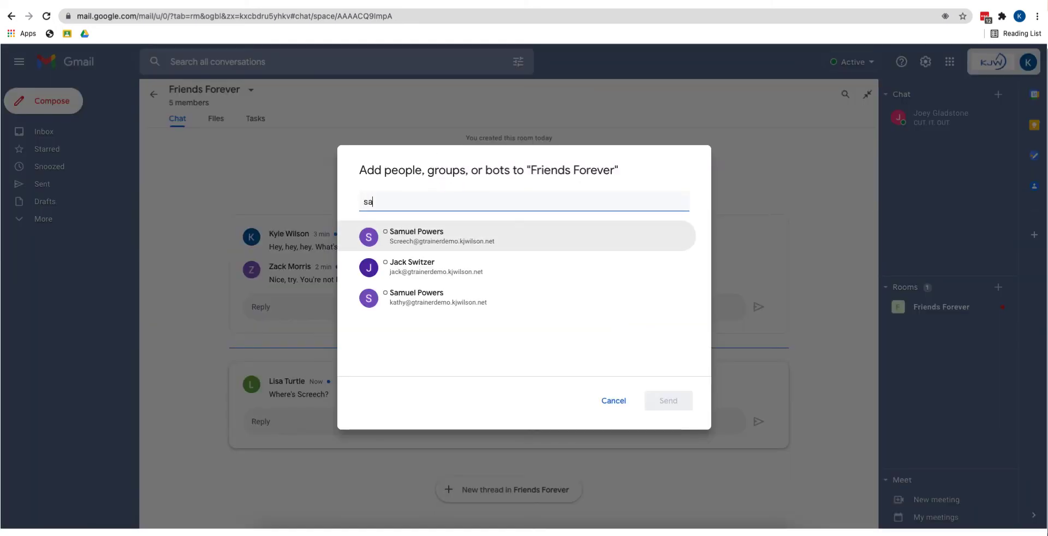
click(442, 234)
click(659, 403)
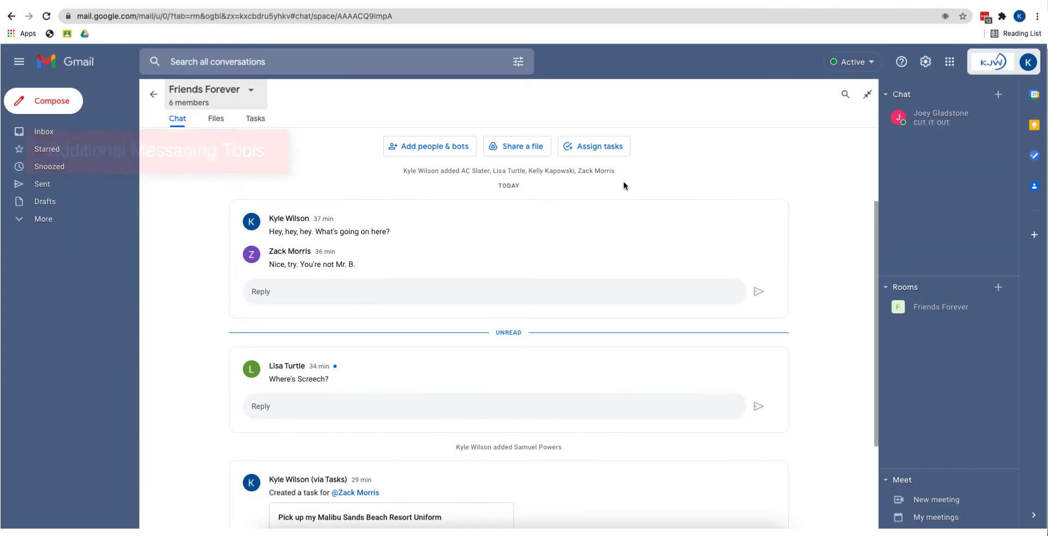
React to the first reply in the thread with the tears-of-joy emoji and forward that message to the inbox.
mouse_move(670, 224)
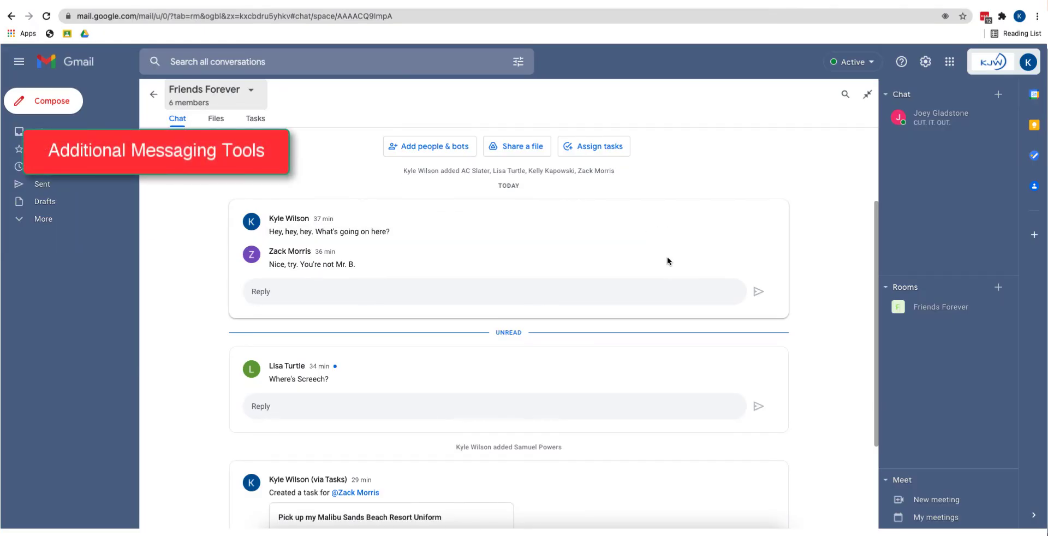
mouse_move(691, 257)
click(723, 254)
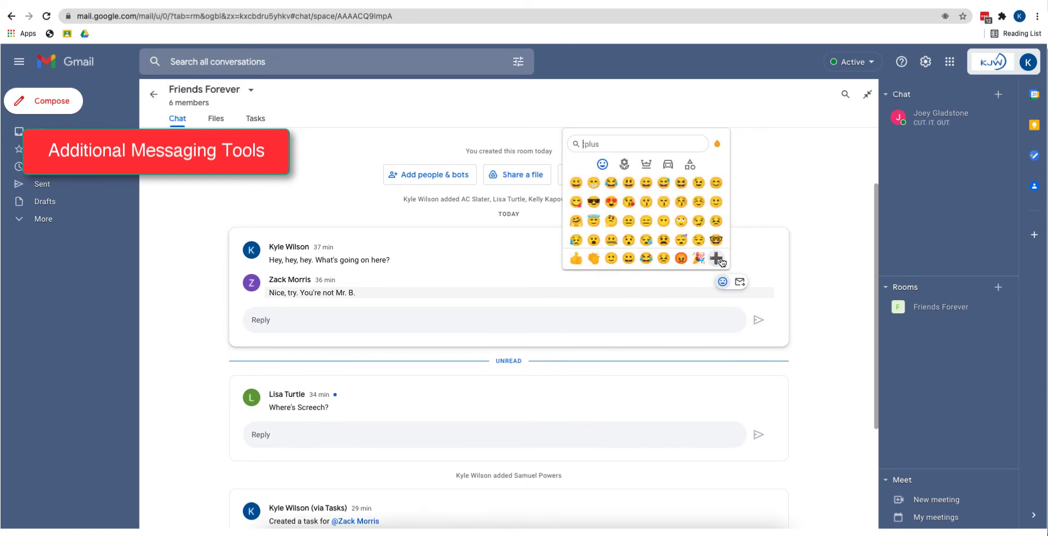
click(610, 183)
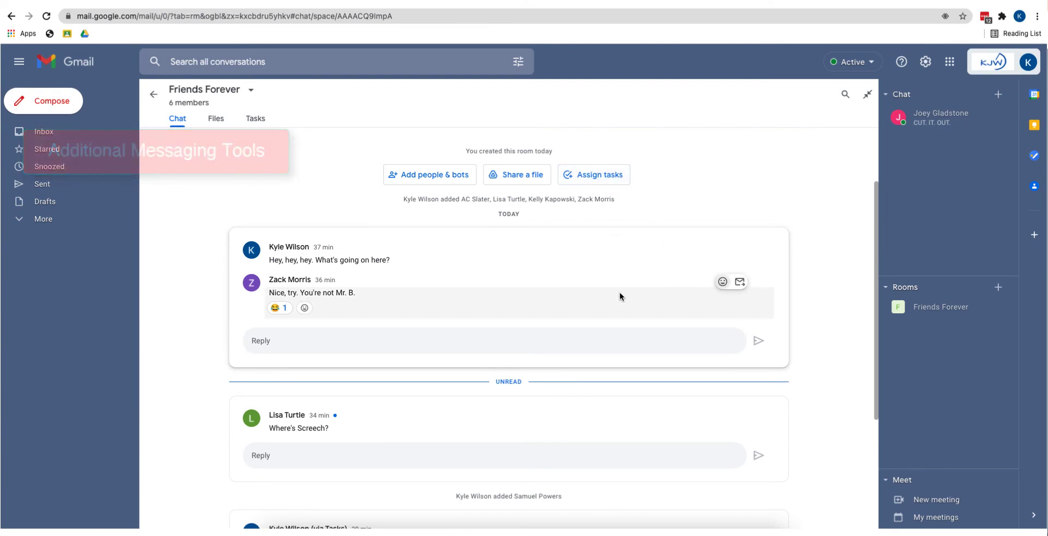
click(740, 283)
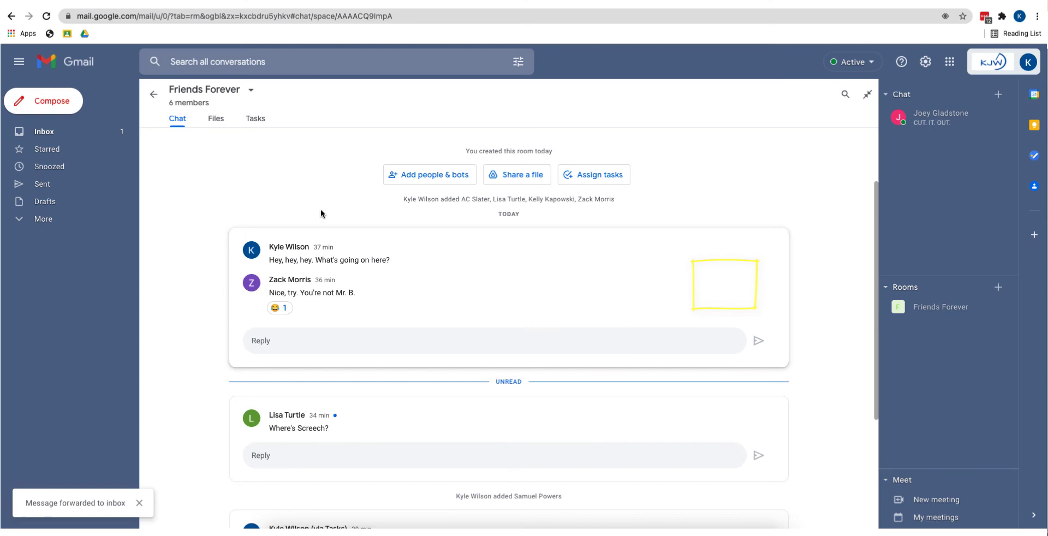
click(93, 130)
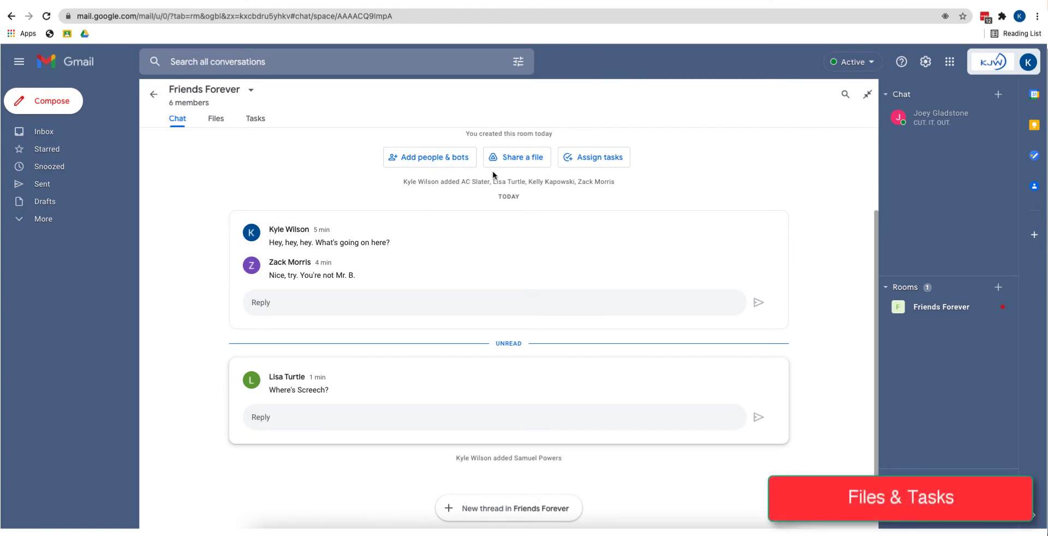
Preview sharing a Drive file with the room, and enter a space task titled "Pick up my Malibu Sands Beach Resort Uniform".
click(512, 160)
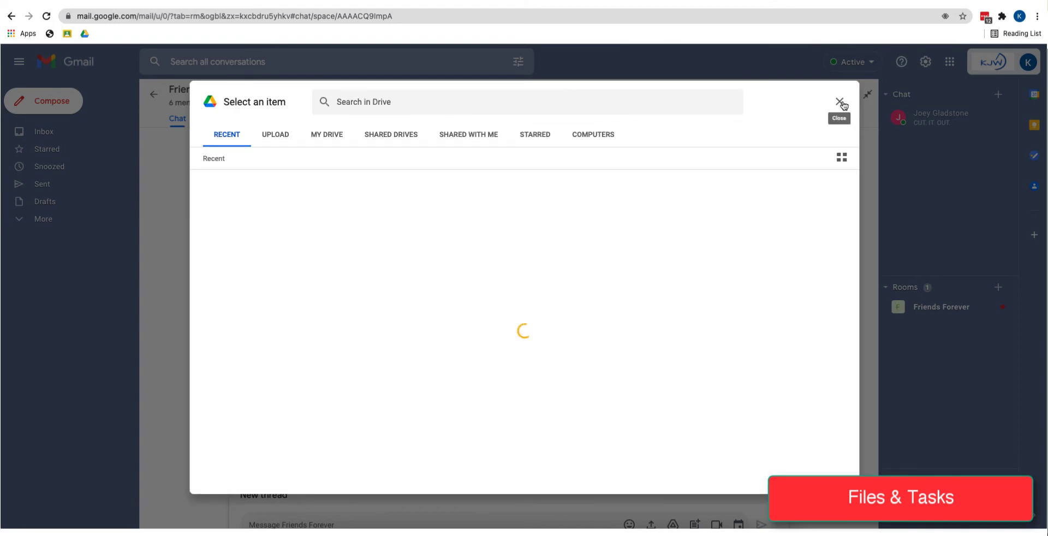
click(839, 103)
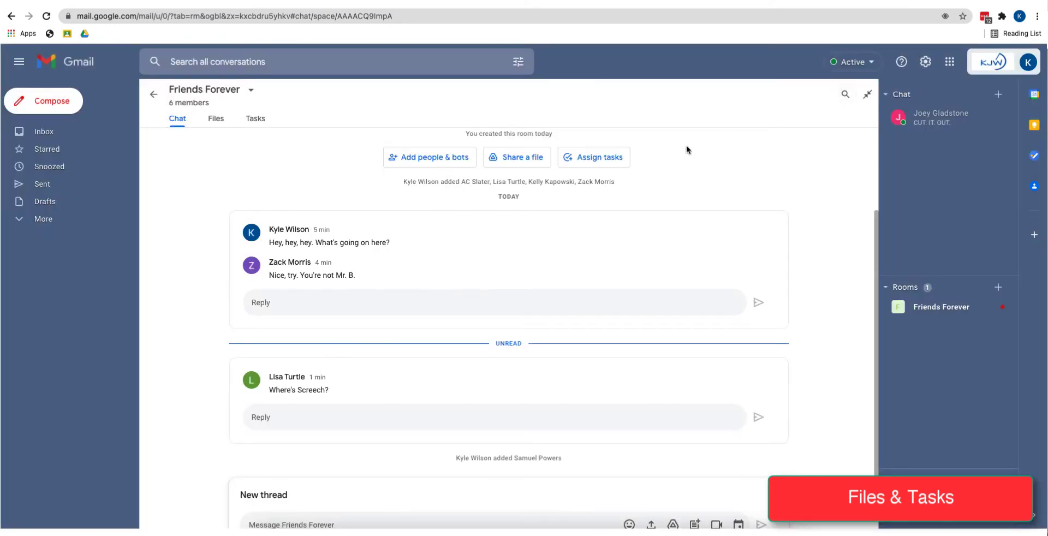
click(584, 160)
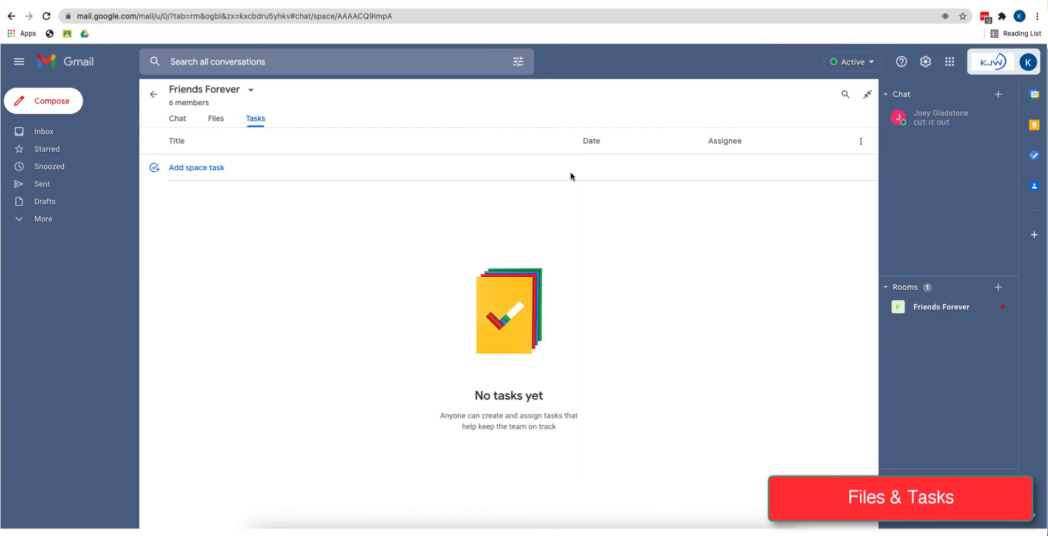
click(205, 168)
text(Pick up my Malibu Sands Beach Resort Uniform)
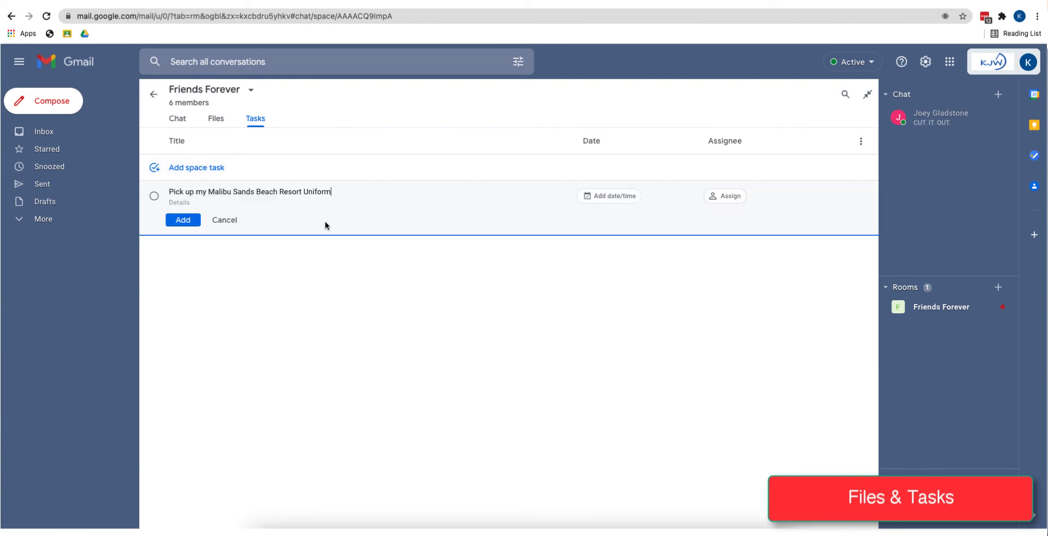
Set the task's due date to September 24, 2021, assign it to the last listed room member and add it.
click(606, 197)
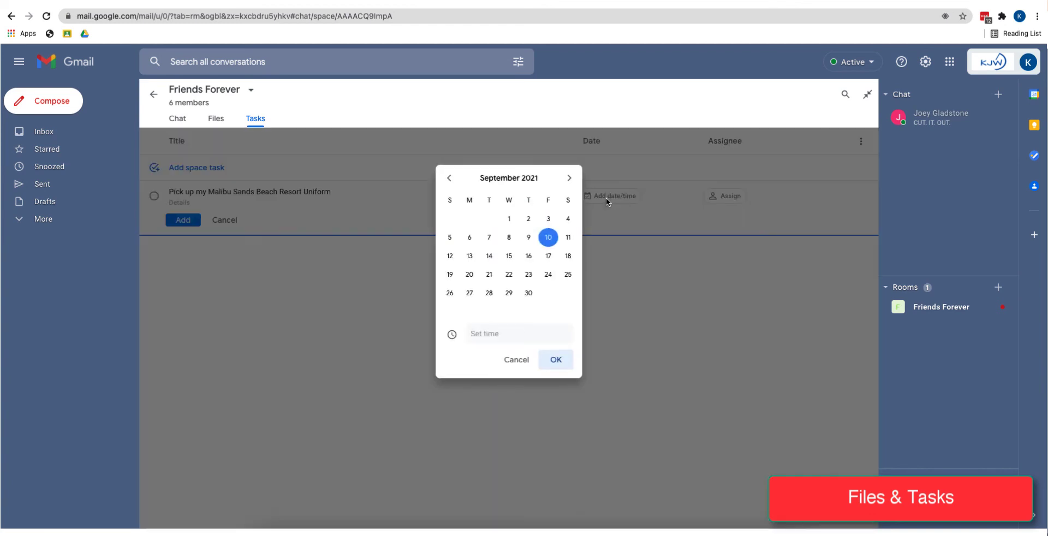
click(548, 274)
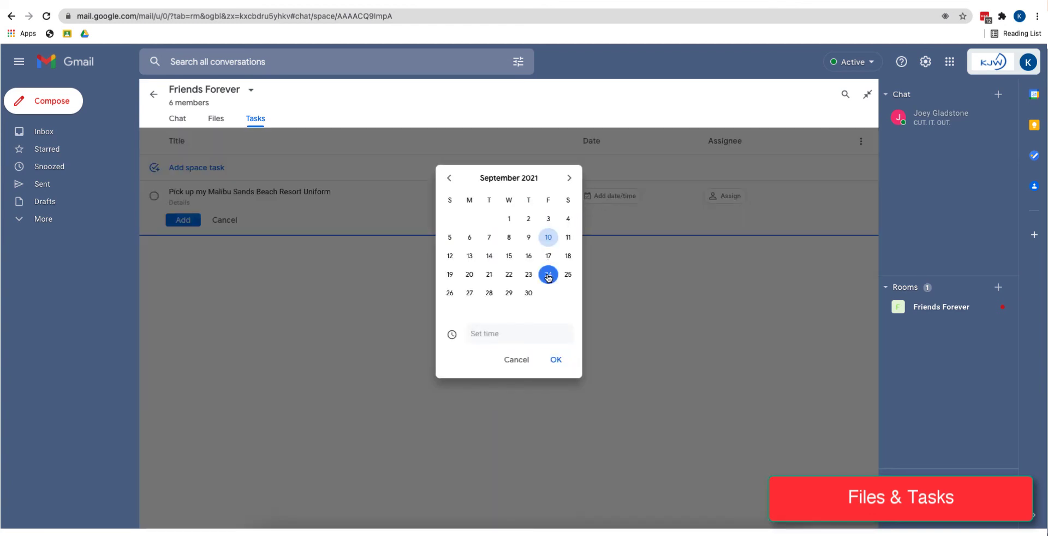
click(556, 362)
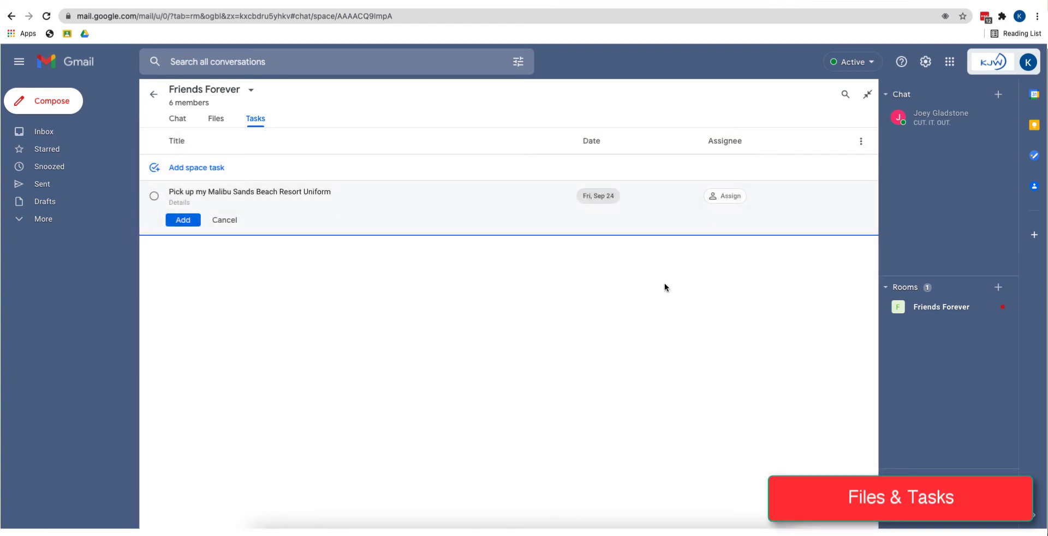
click(730, 197)
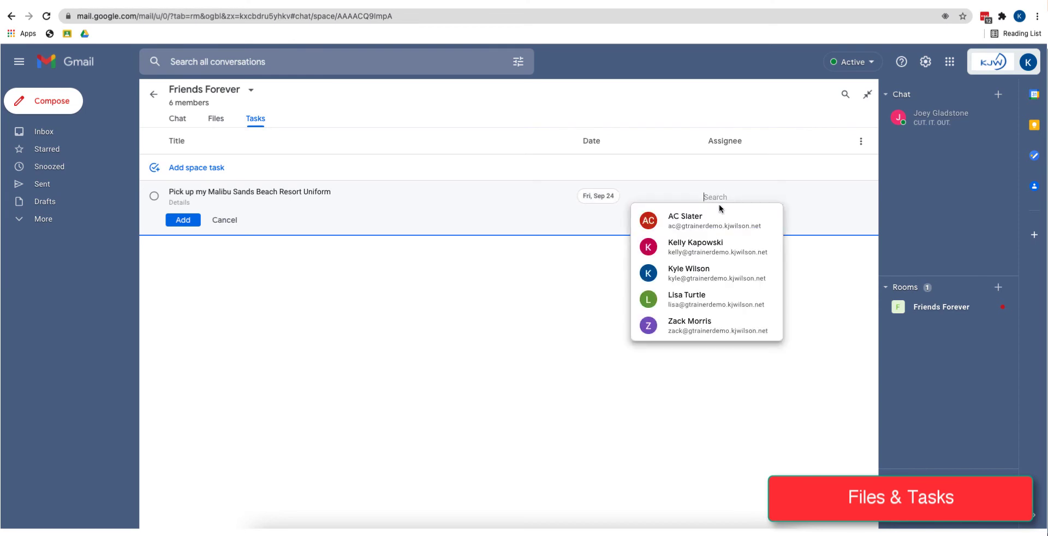
click(710, 328)
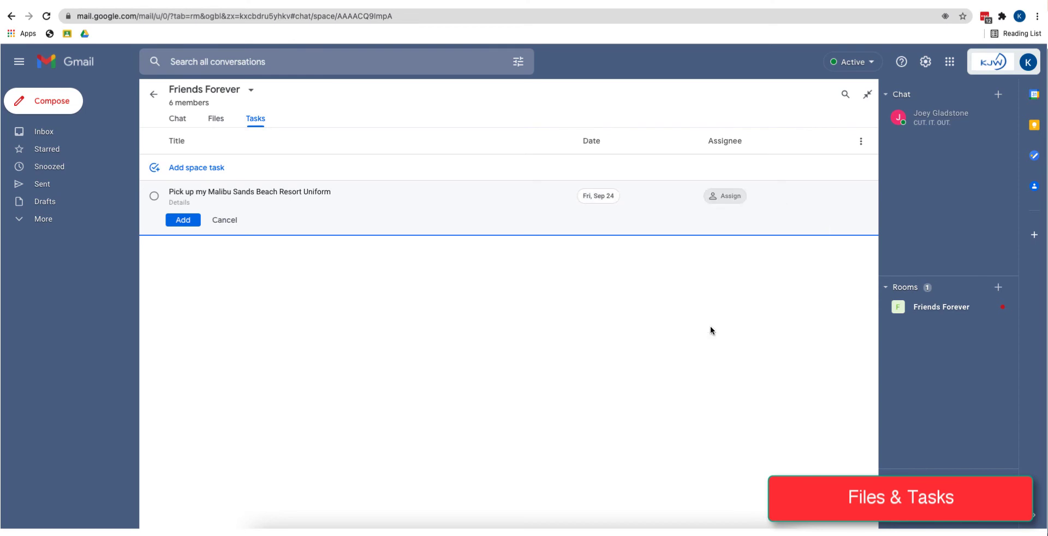
click(184, 219)
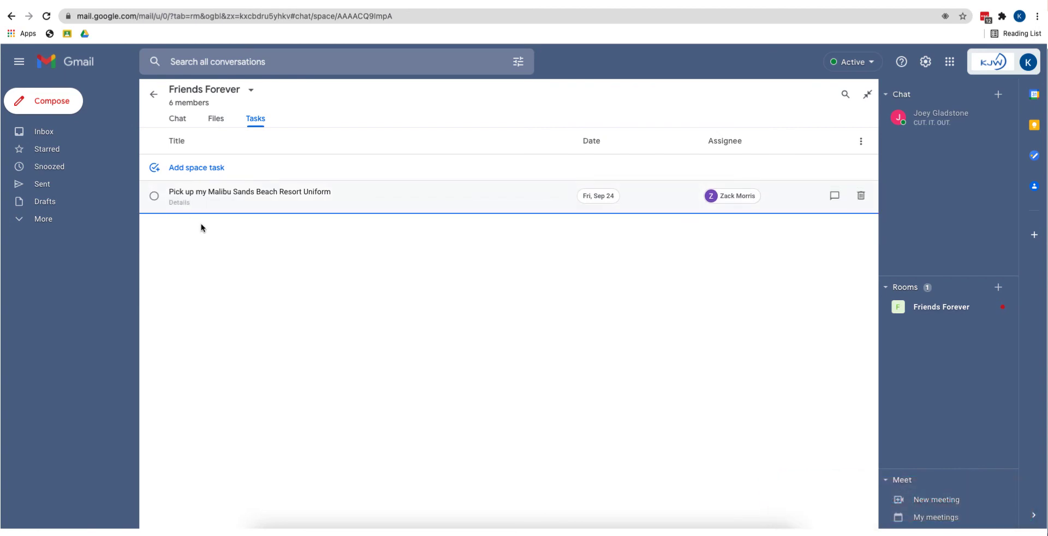
Return to the room's chat and view the delete confirmation for the thread's opening message without deleting it.
click(178, 118)
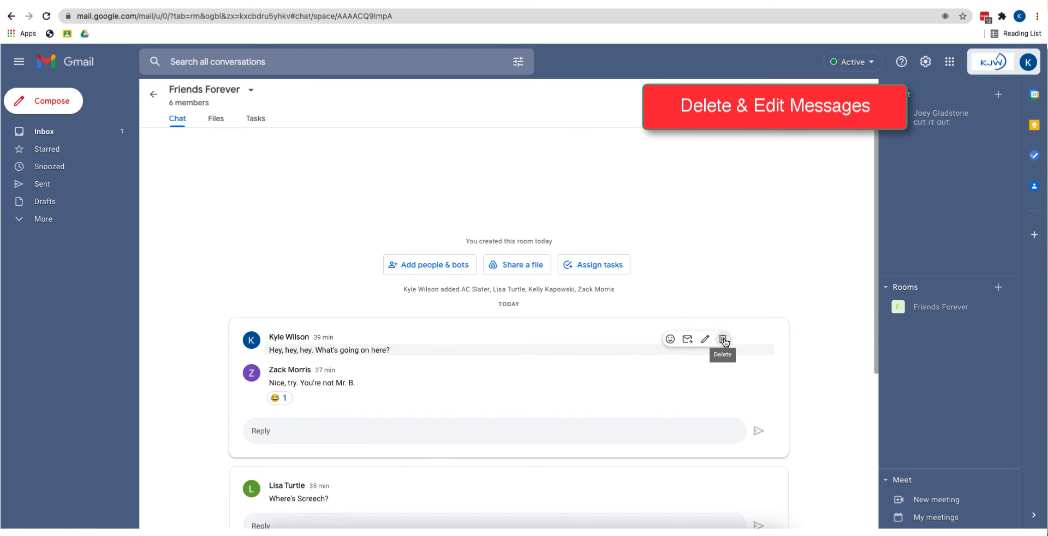
click(723, 340)
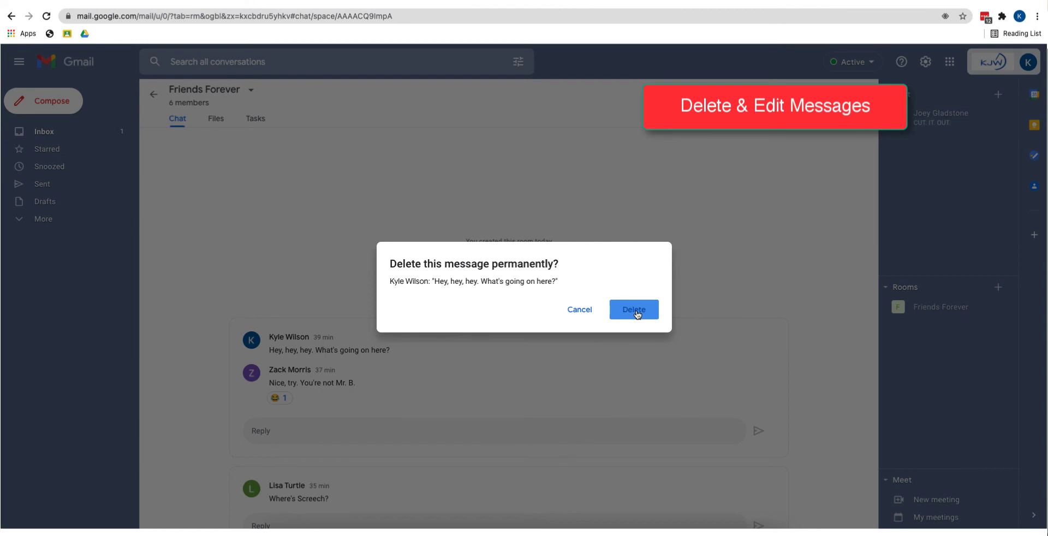
click(575, 314)
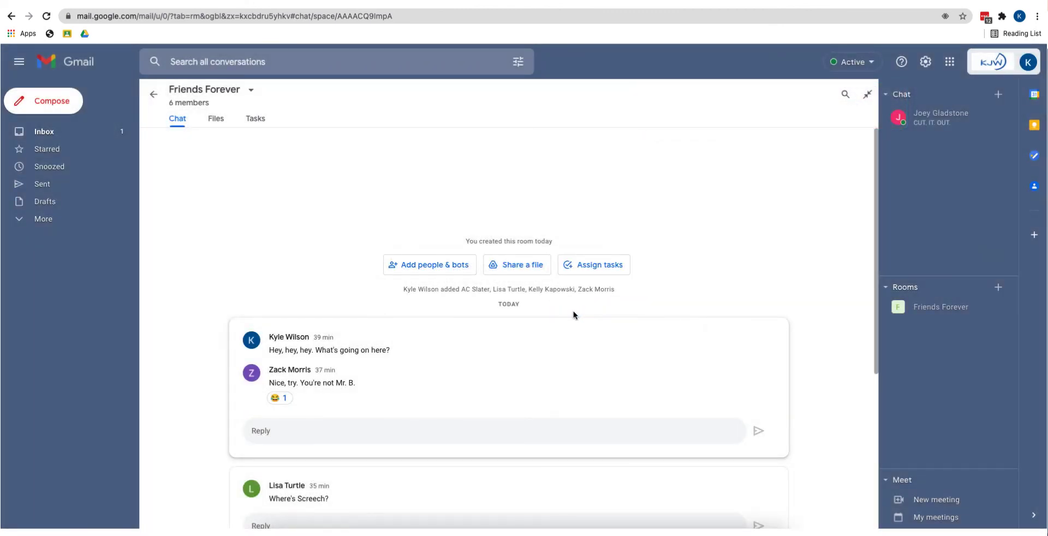
Load the new message below the task post in the room's conversation.
scroll(573, 310, down, 5)
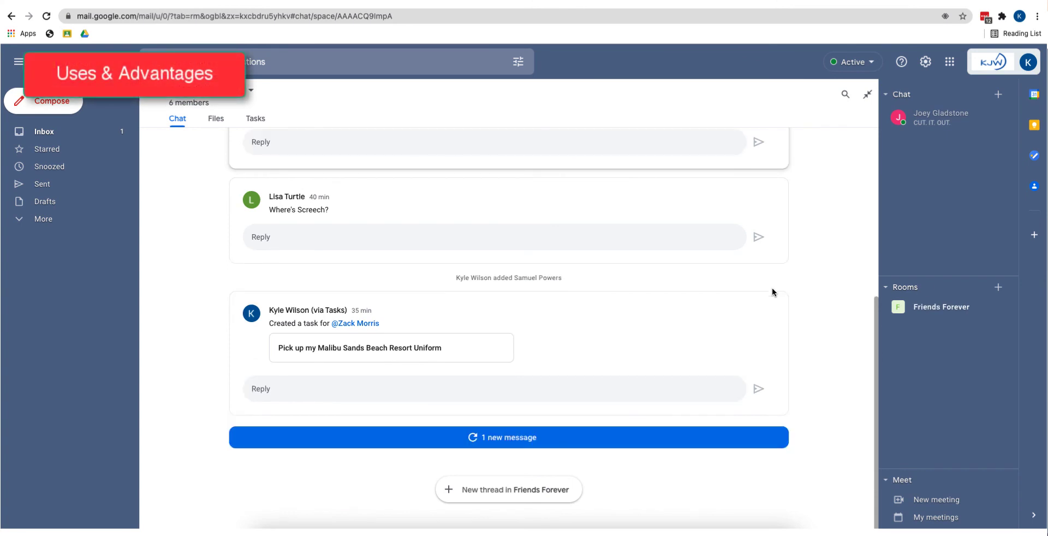
click(537, 441)
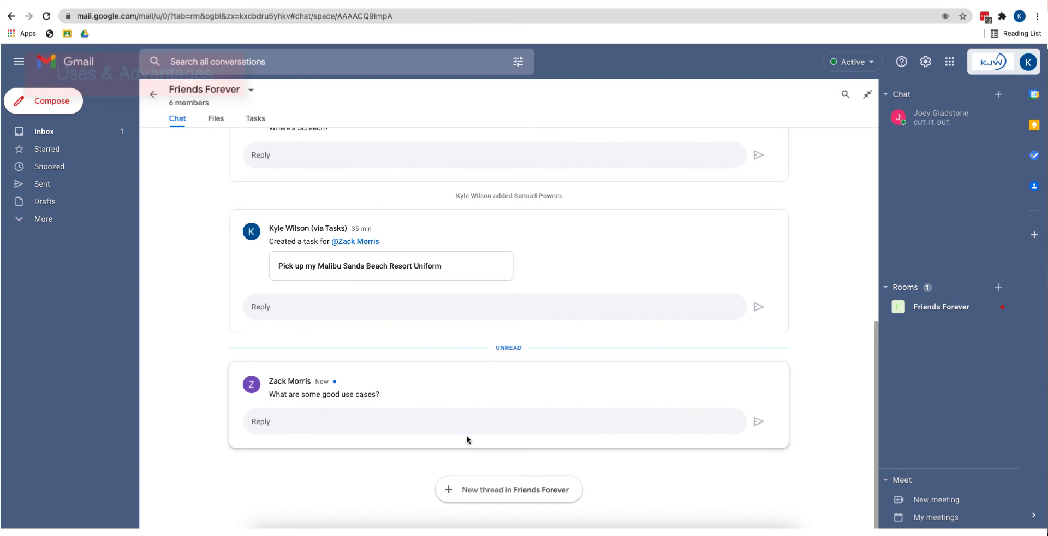